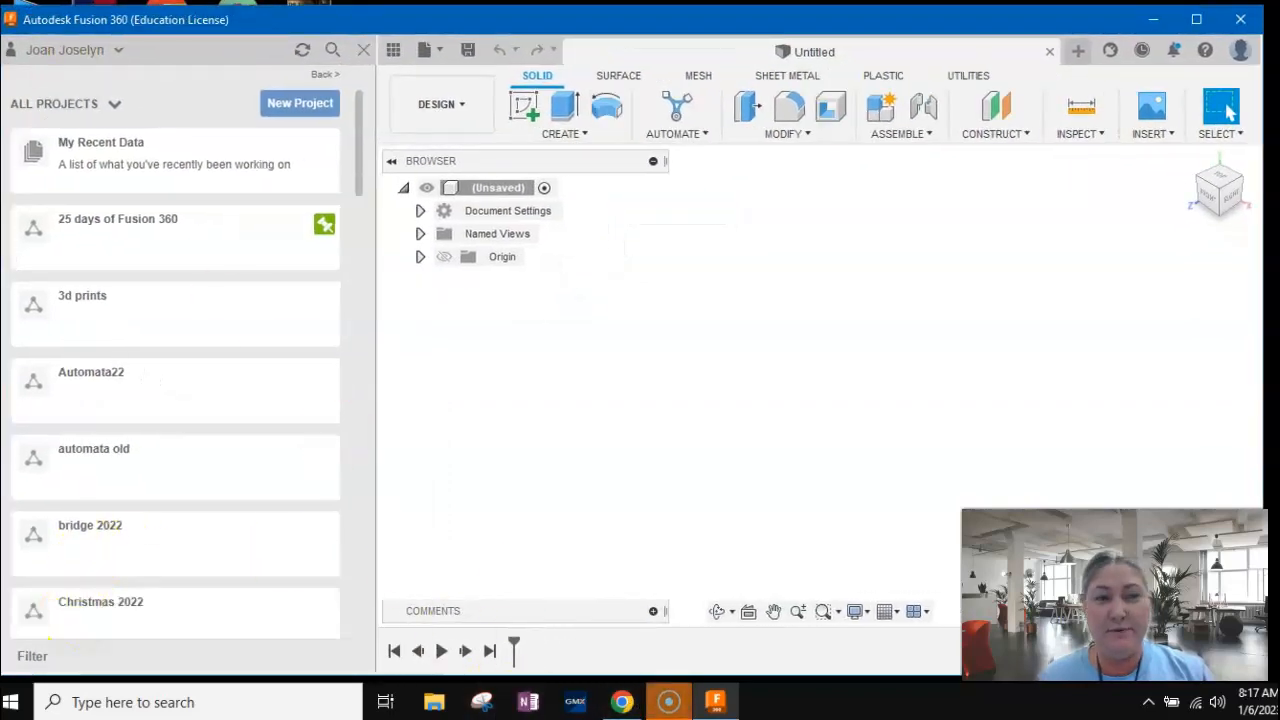
Switch to Chrome to view the 25 Days of Fusion 360 playlist, and return to Fusion 360.
left_click(621, 702)
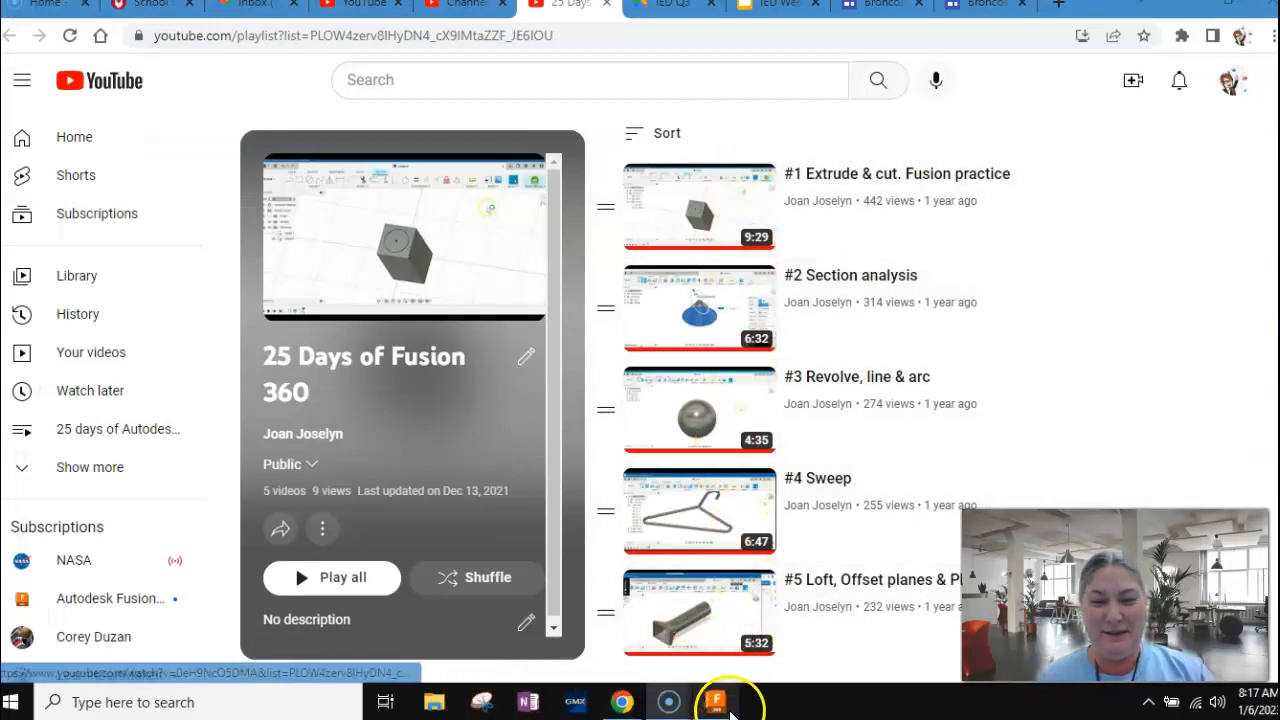
left_click(731, 712)
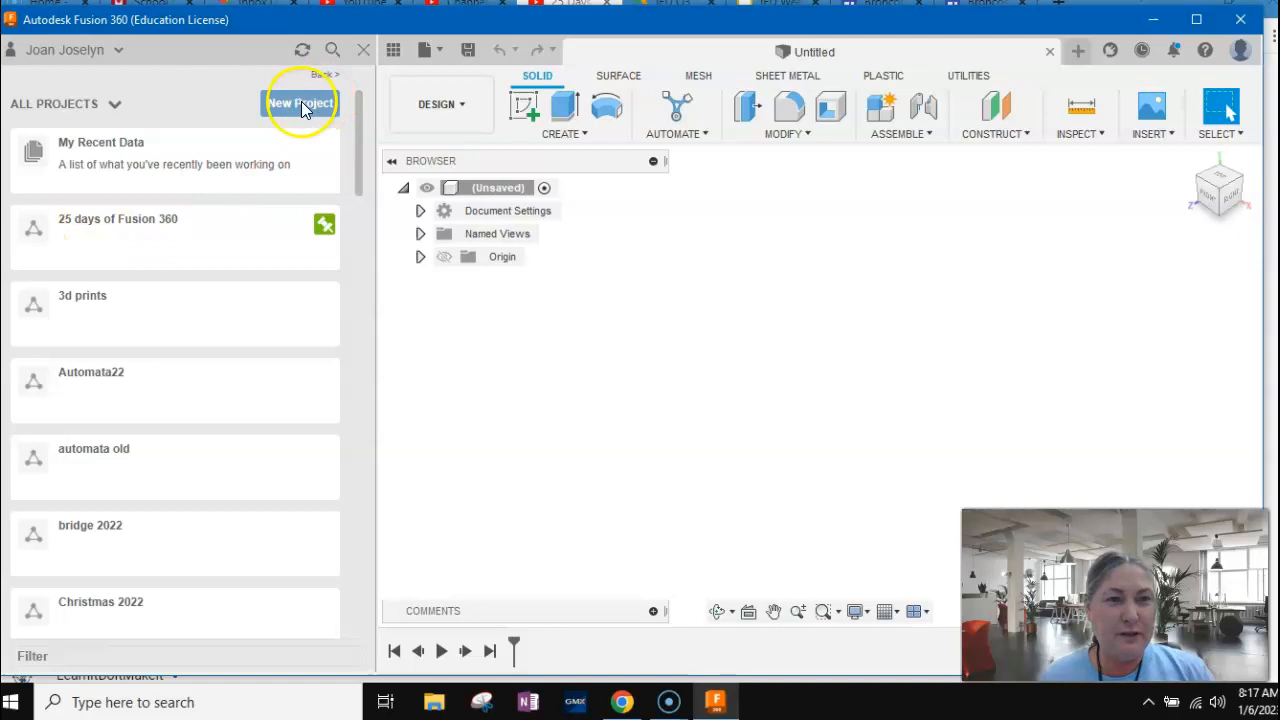
Open the 25 days of Fusion 360 project and hide the project data list.
left_click(130, 246)
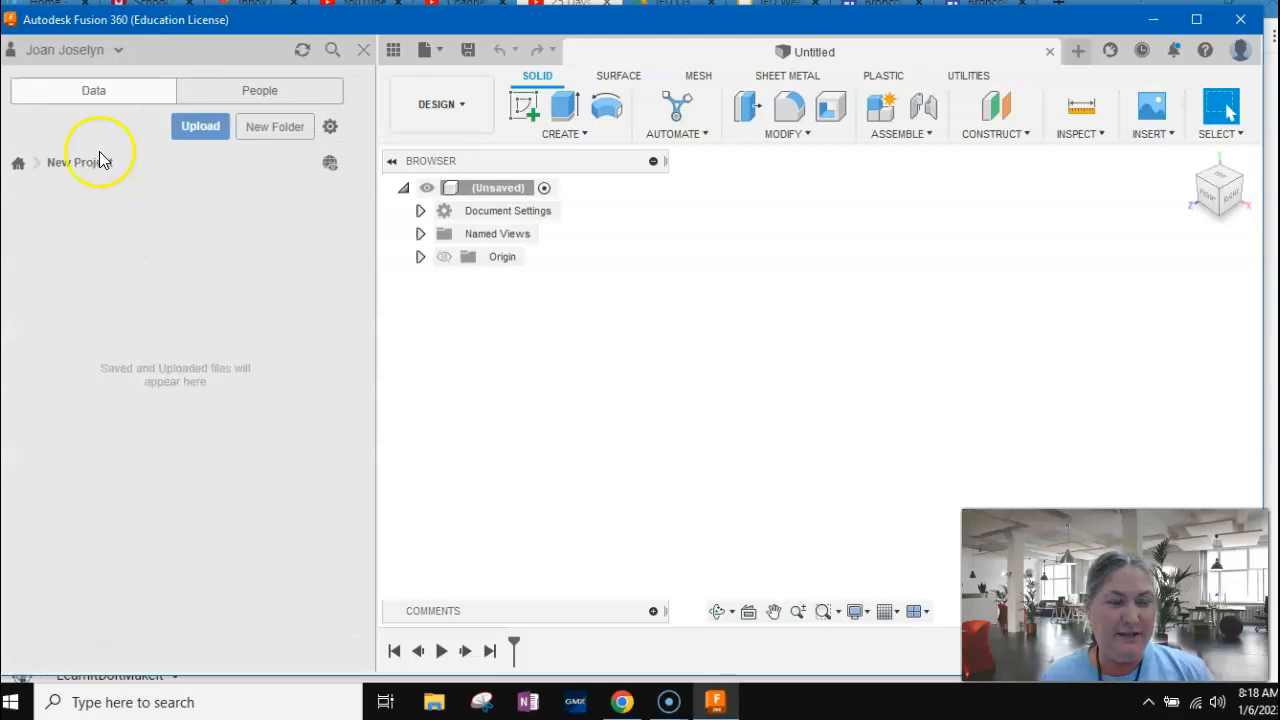
left_click(20, 166)
left_click(114, 226)
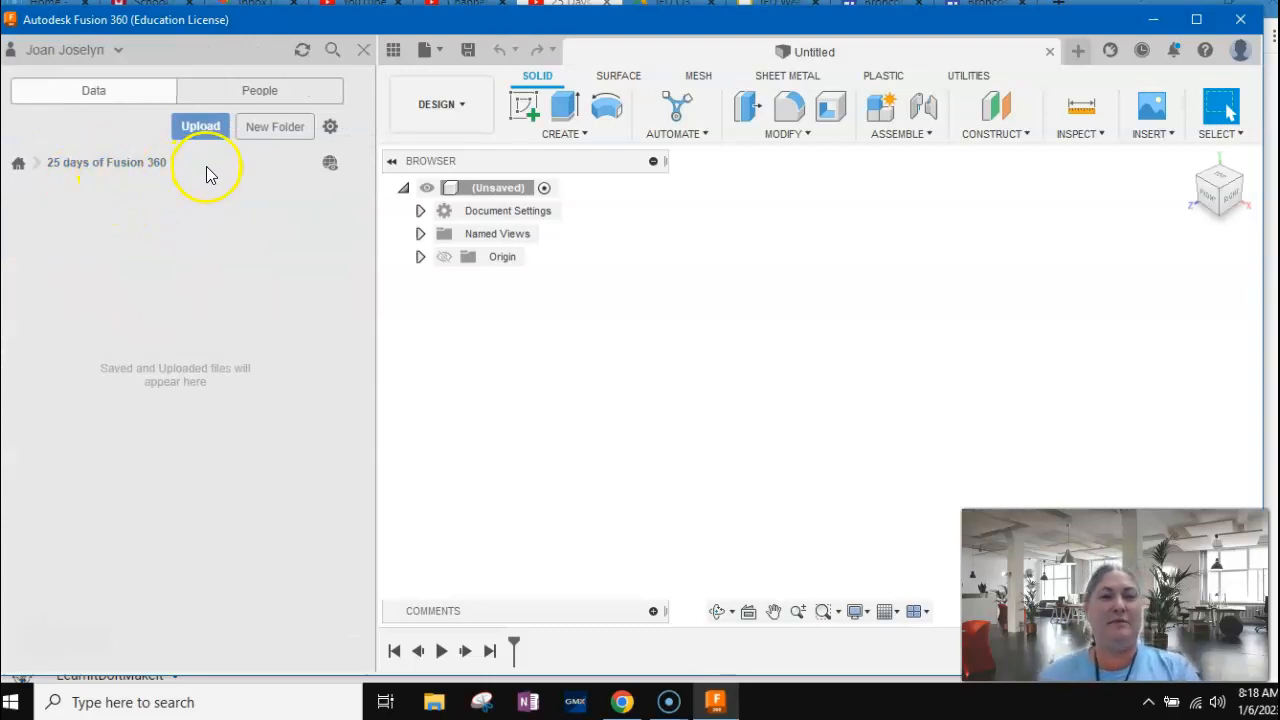
left_click(362, 51)
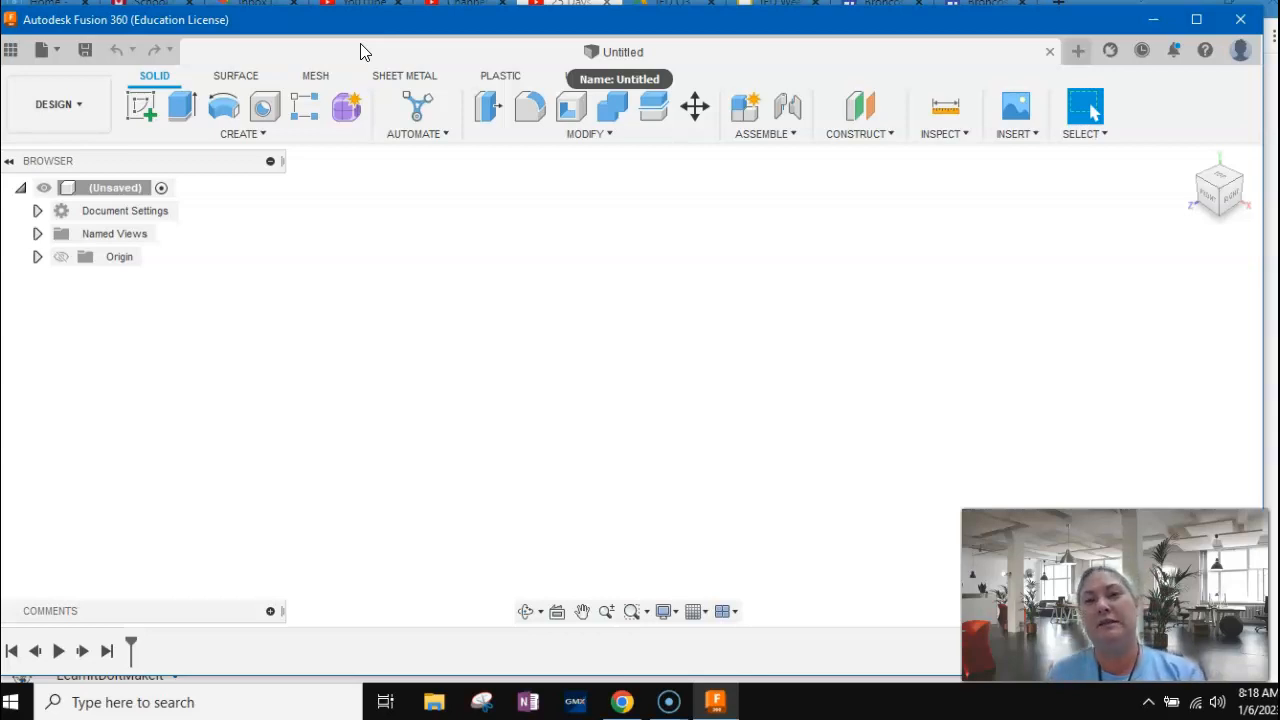
left_click(1155, 17)
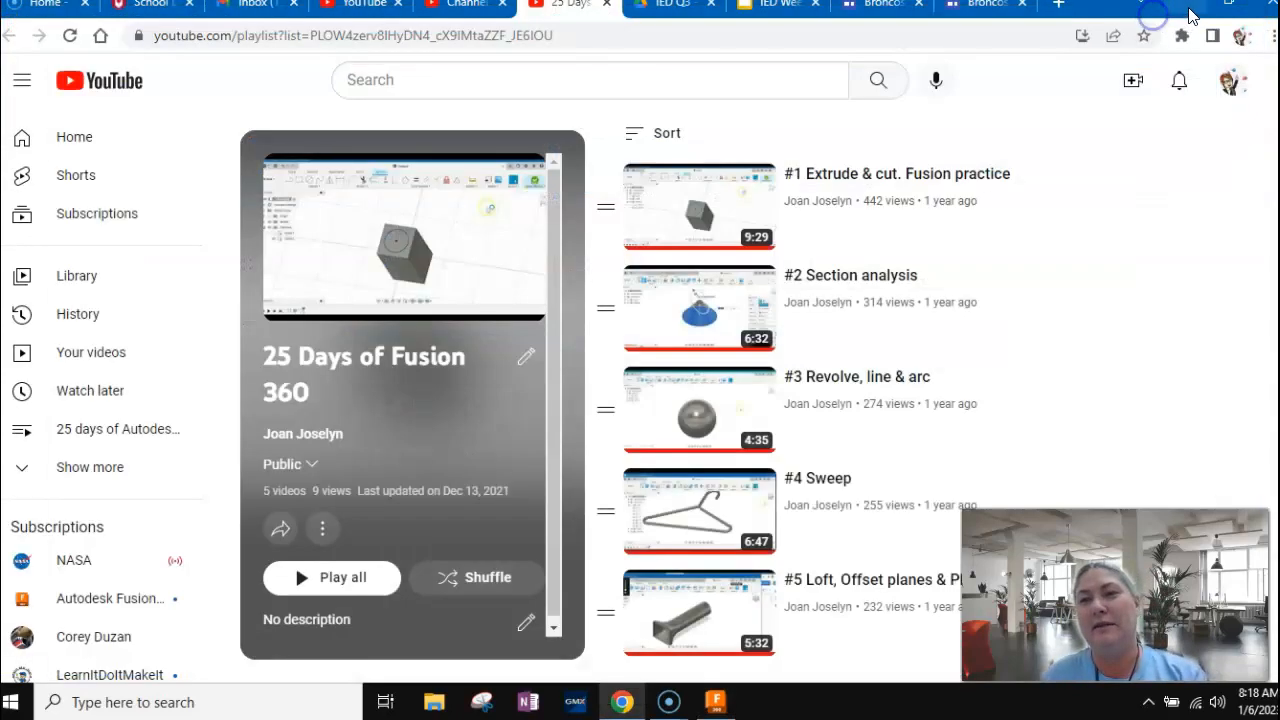
left_click(1194, 12)
left_click(715, 701)
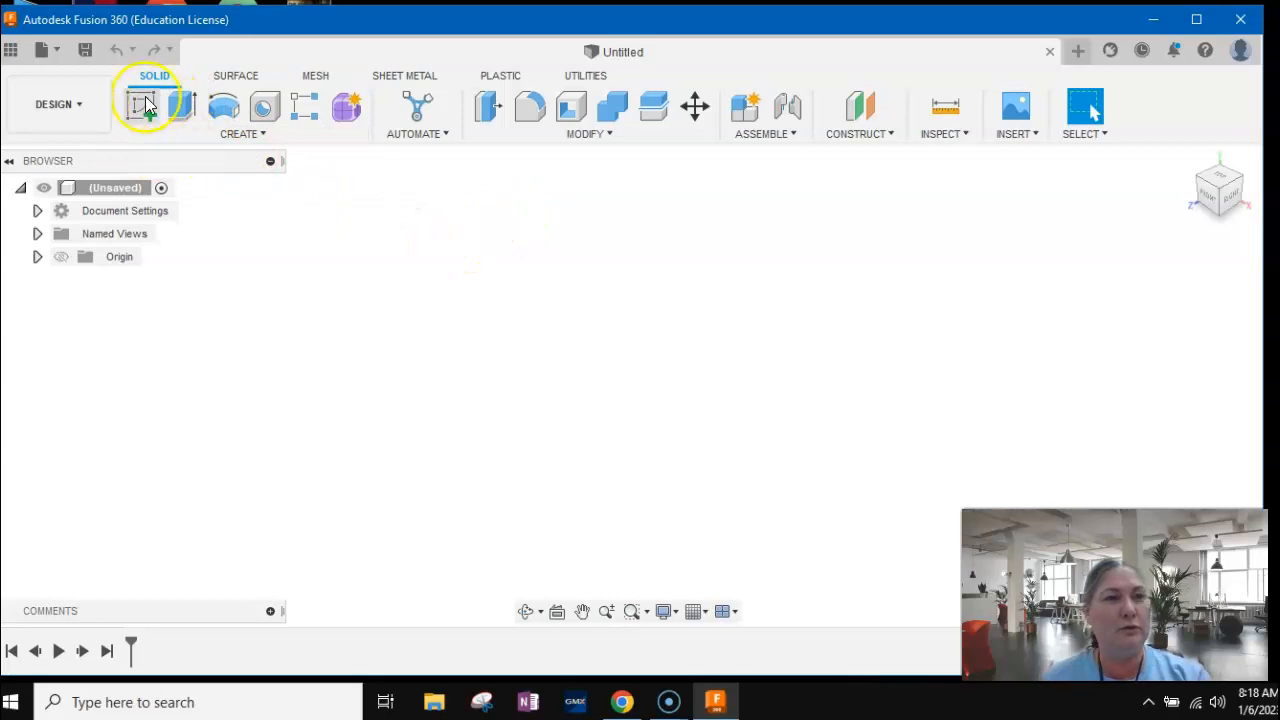
left_click(58, 106)
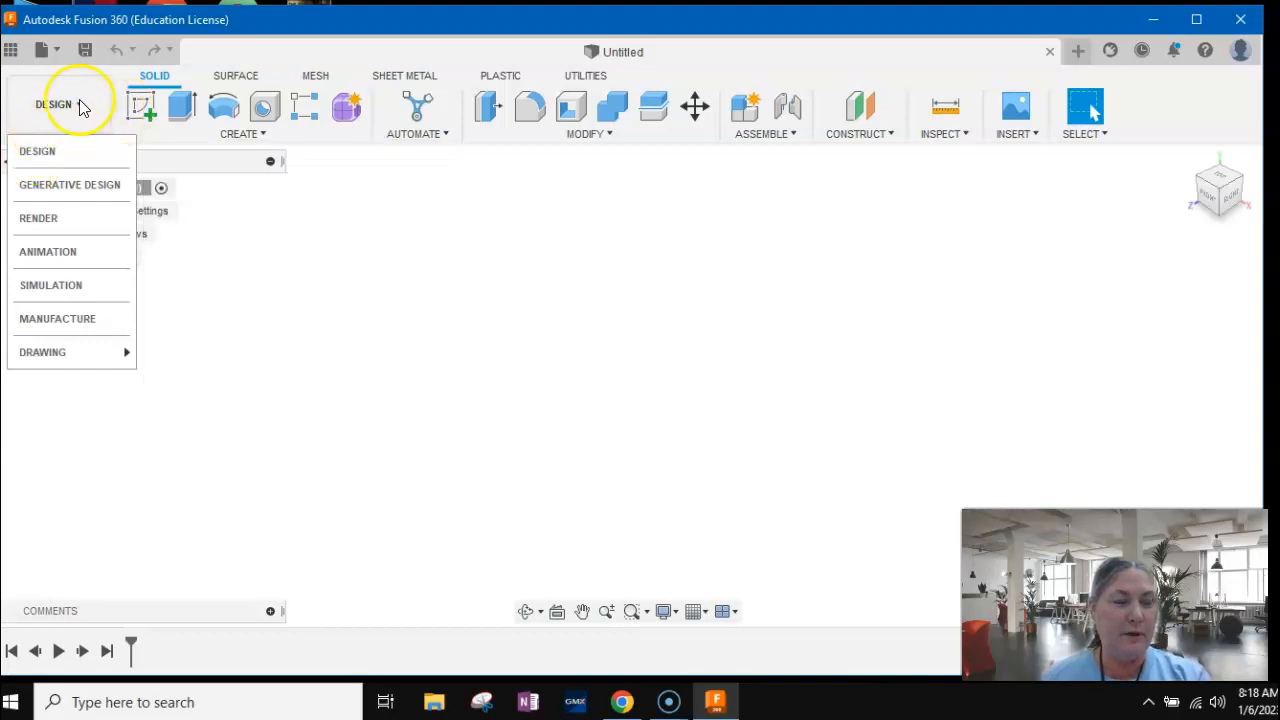
Create a sketch on the horizontal plane and draw a rectangle from the origin, 4 in wide and 6 in high.
left_click(139, 106)
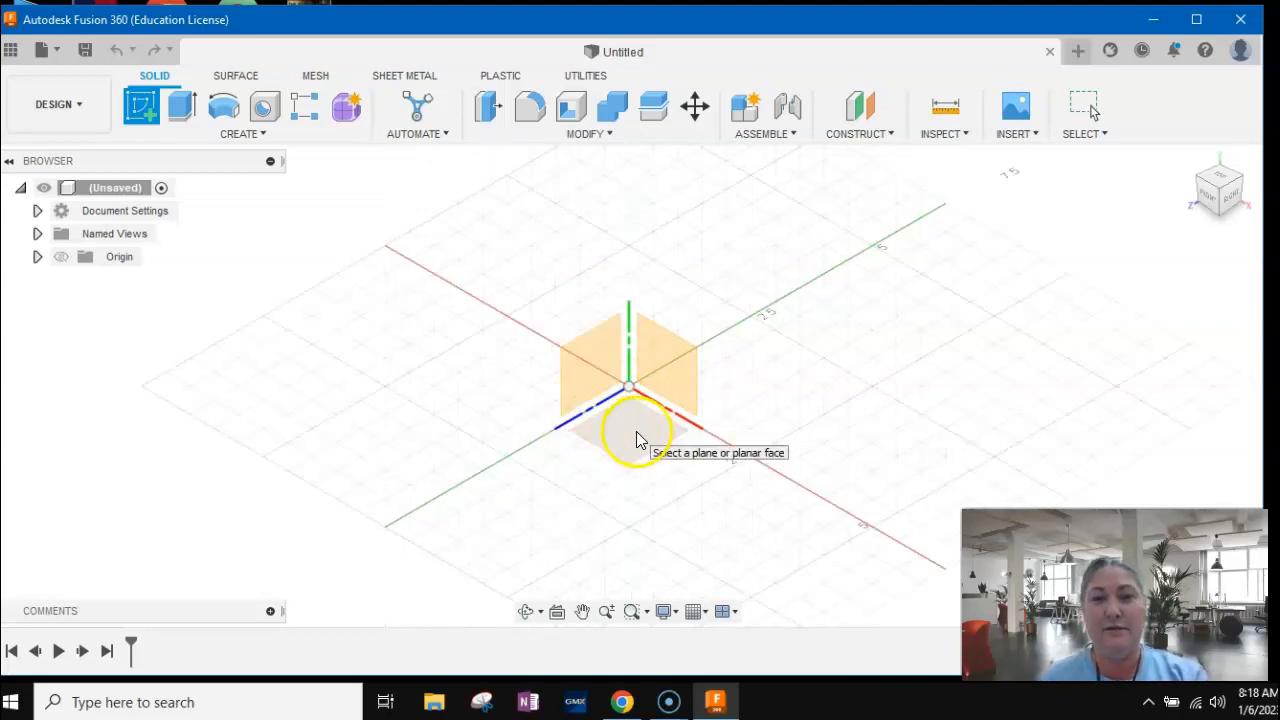
left_click(636, 432)
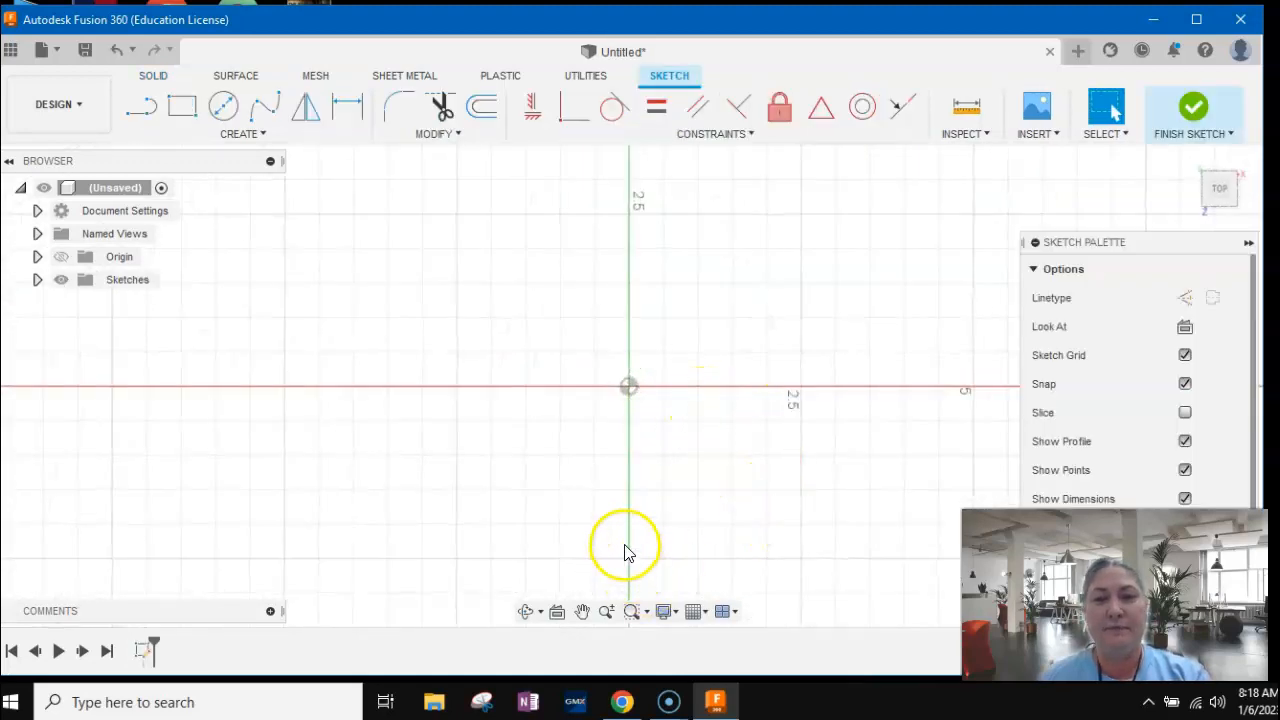
left_click(187, 107)
left_click(629, 387)
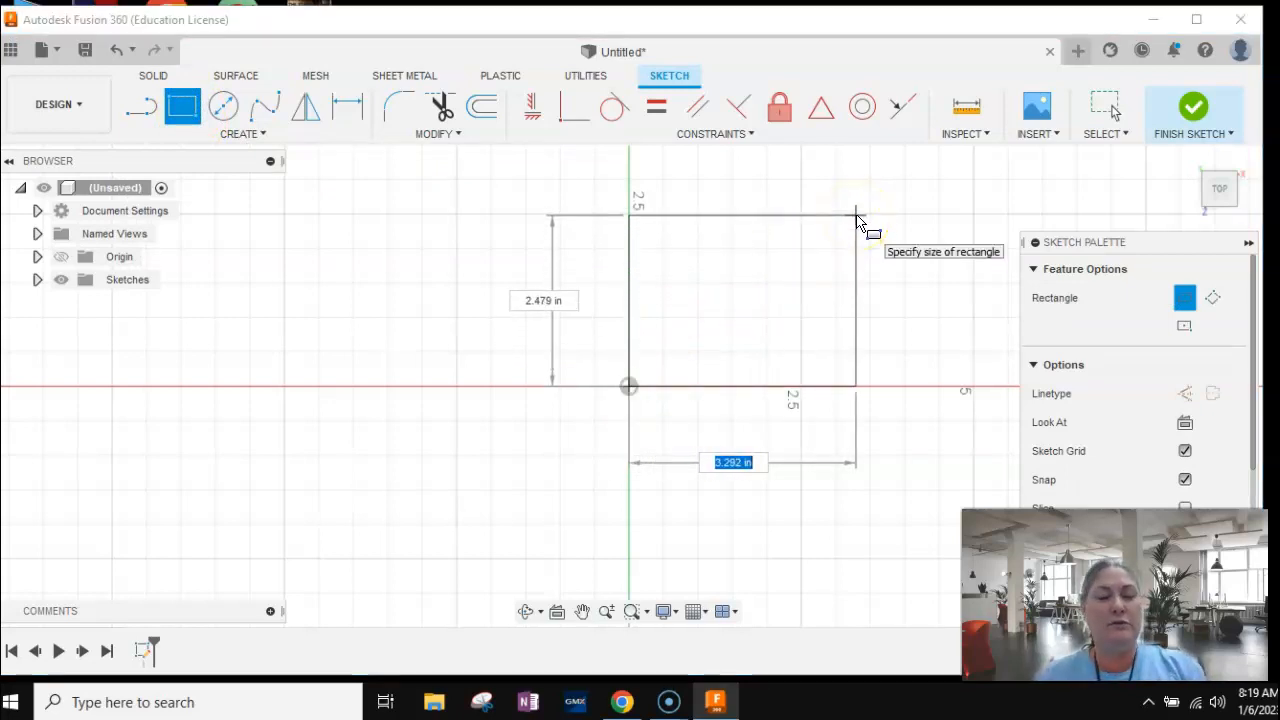
key("Tab")
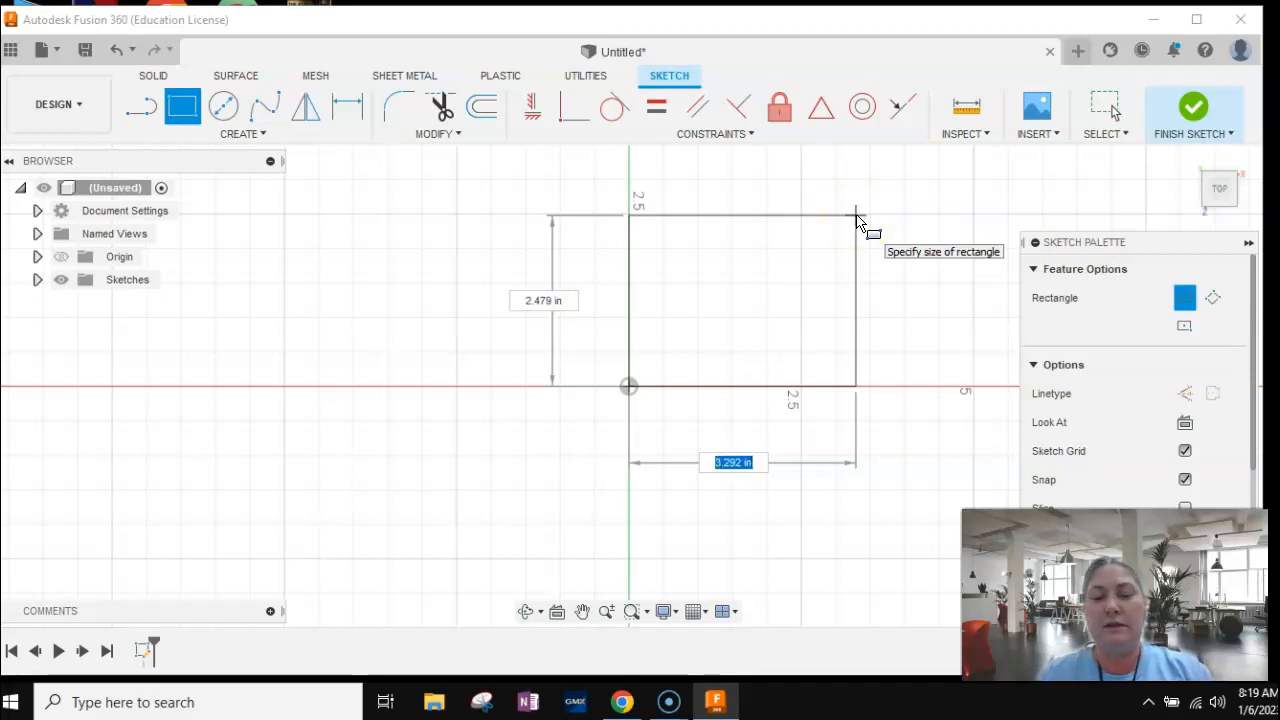
key("Tab")
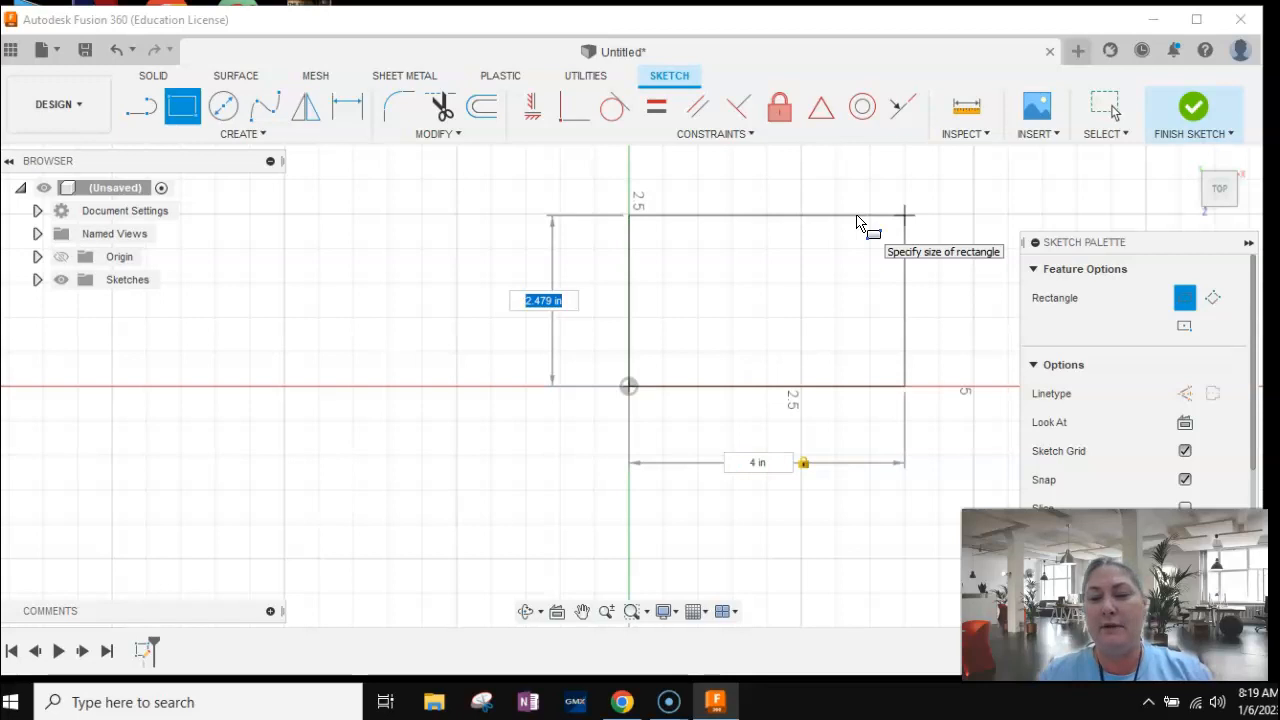
key("Tab")
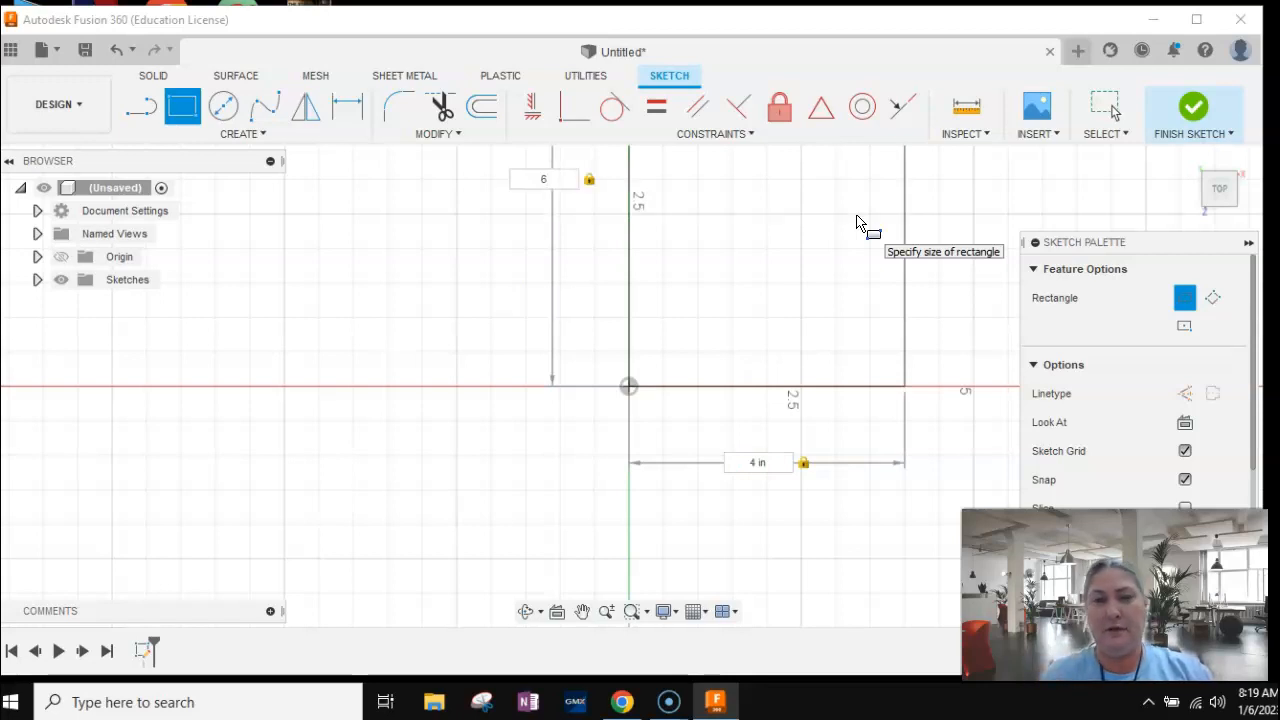
key("Return")
scroll(843, 305, "down", 3)
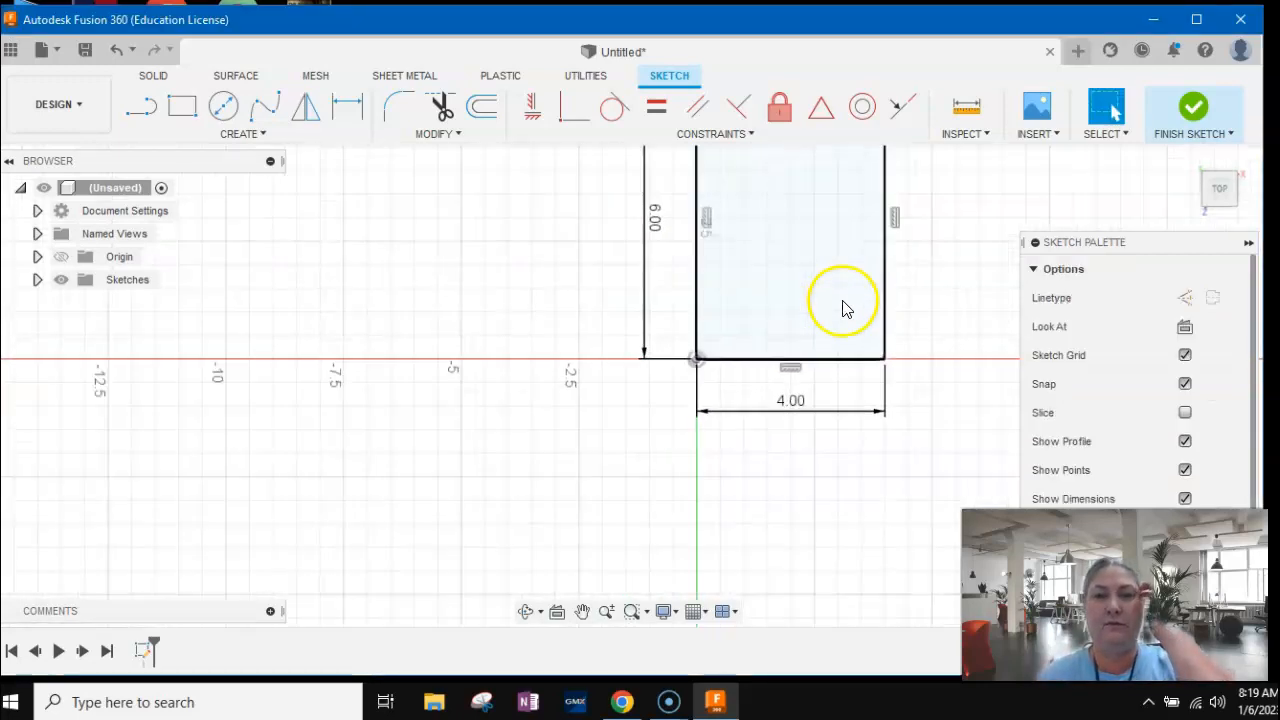
Collapse the sketch palette and finish the rectangle sketch.
left_click(1248, 242)
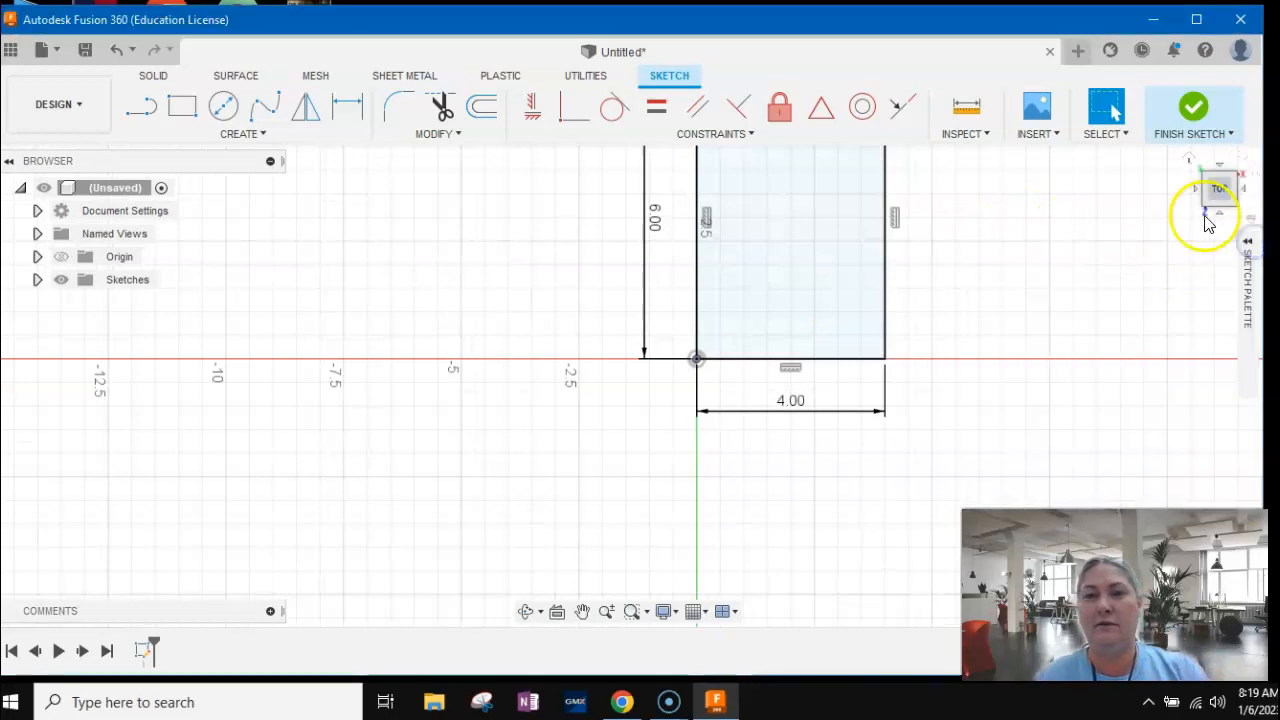
left_click(588, 612)
mouse_move(965, 248)
left_mouse_down()
mouse_move(800, 380)
mouse_move(756, 380)
left_mouse_up()
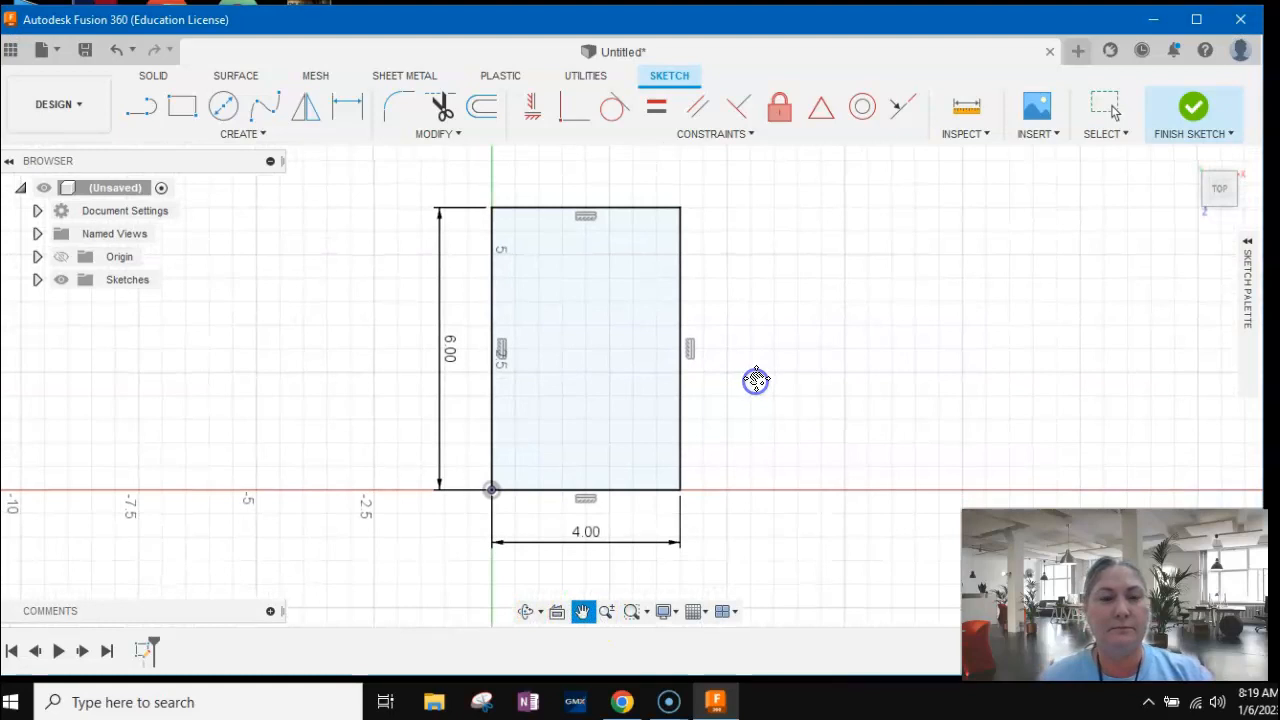
scroll(756, 380, "up", 1)
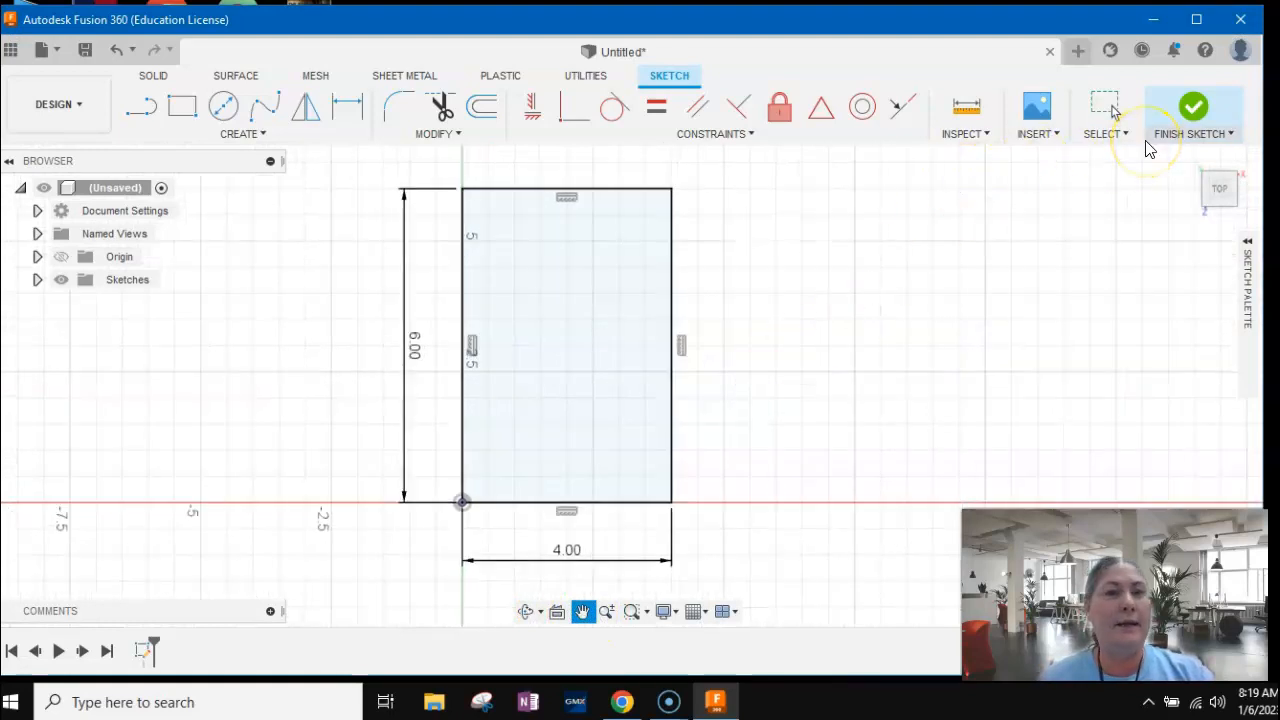
left_click(1193, 108)
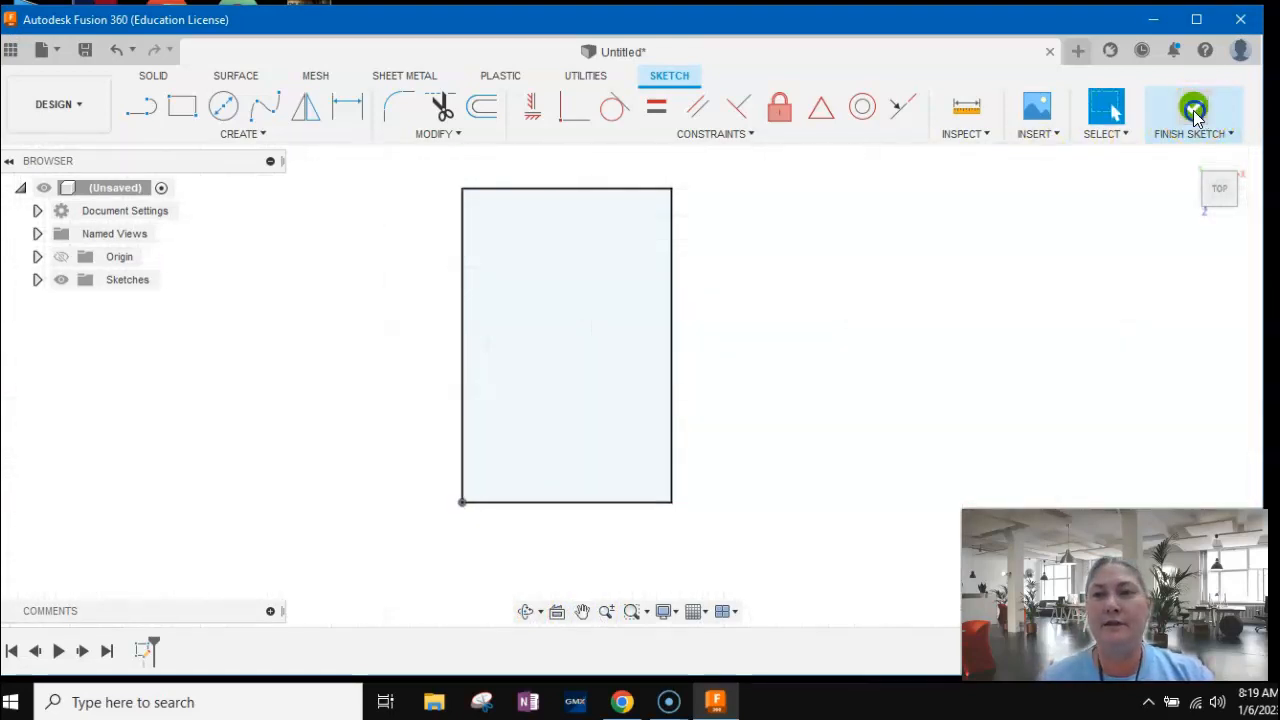
Extrude the rectangle profile upward 0.50 in as a new body.
left_click(184, 108)
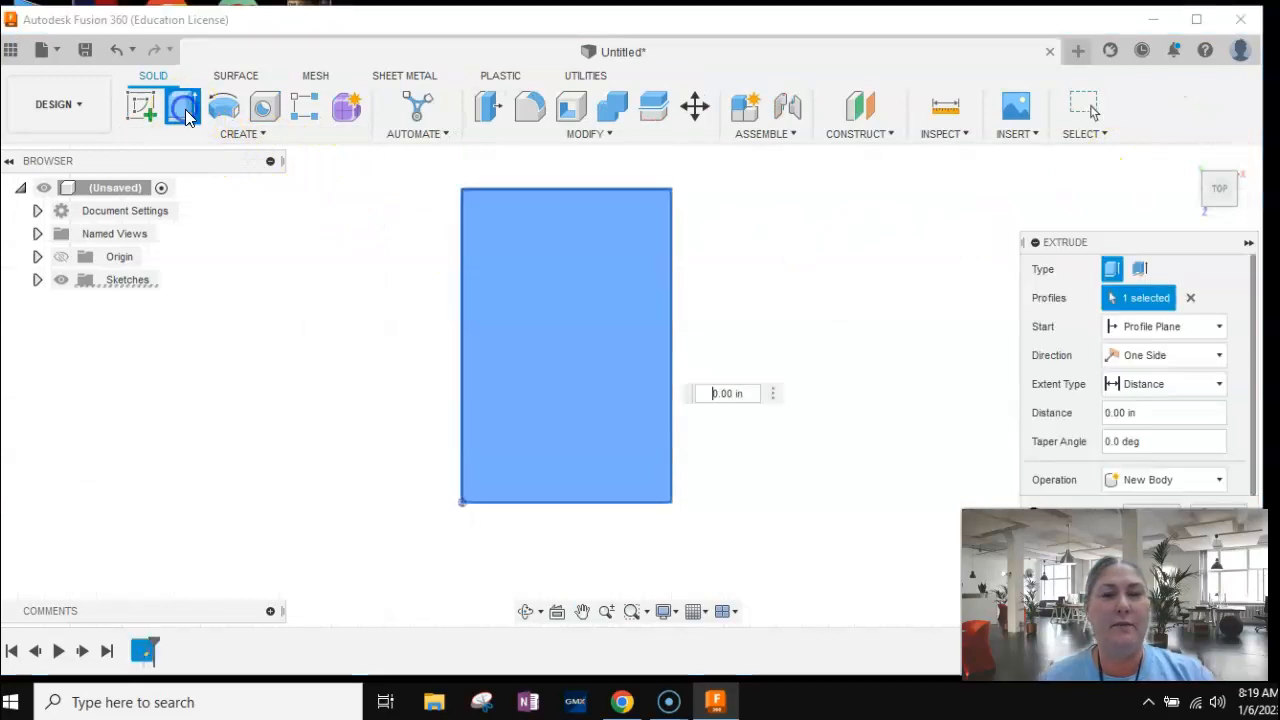
left_click(1212, 178)
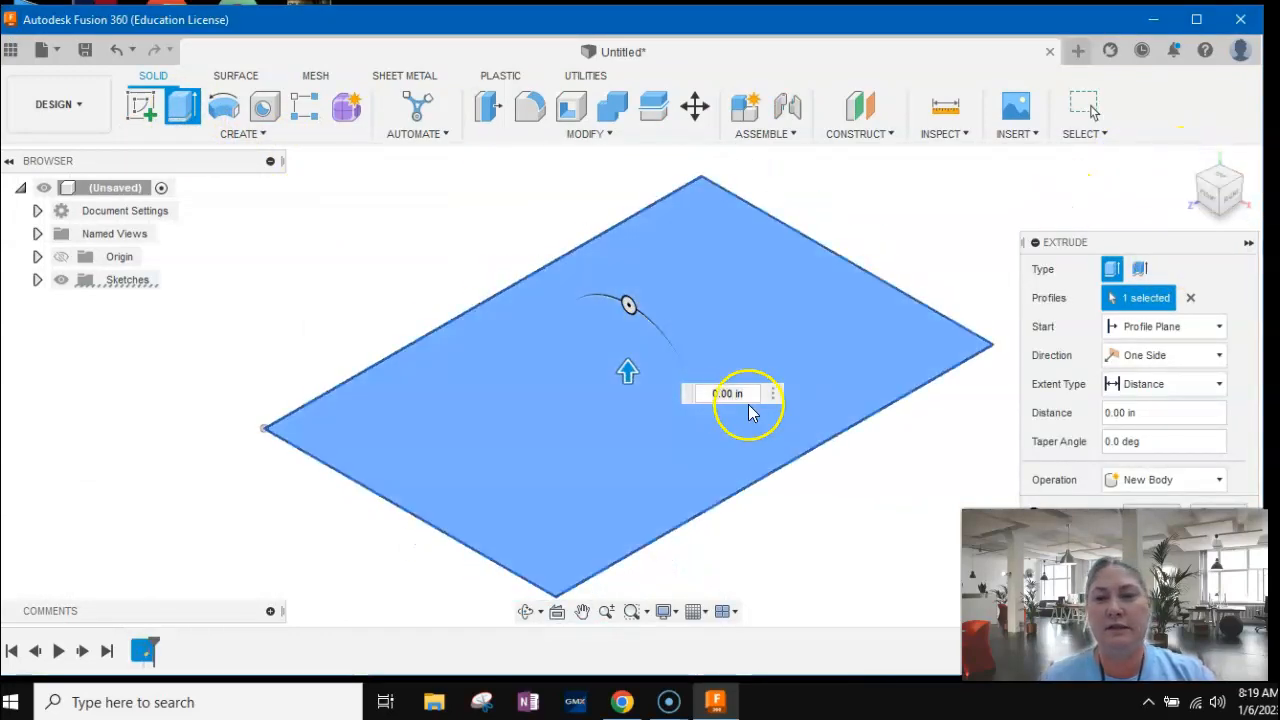
left_click_drag(625, 371, 626, 337)
left_click(788, 391)
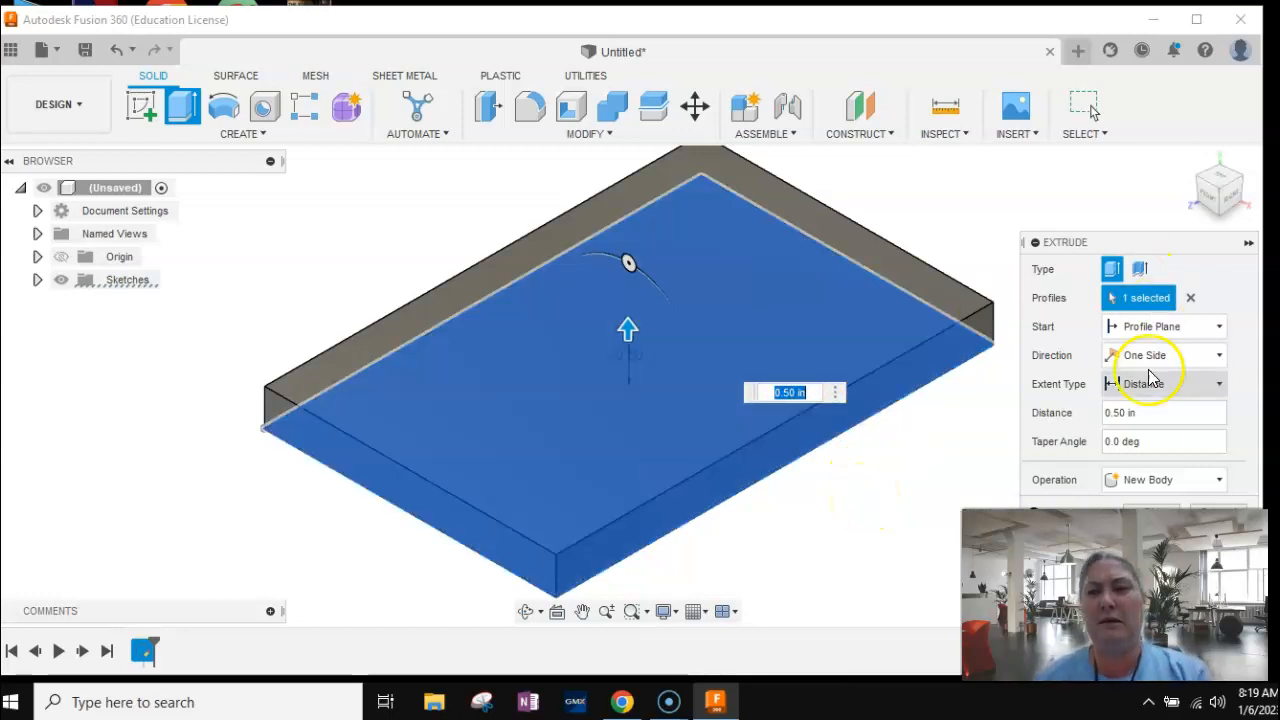
left_click(1160, 509)
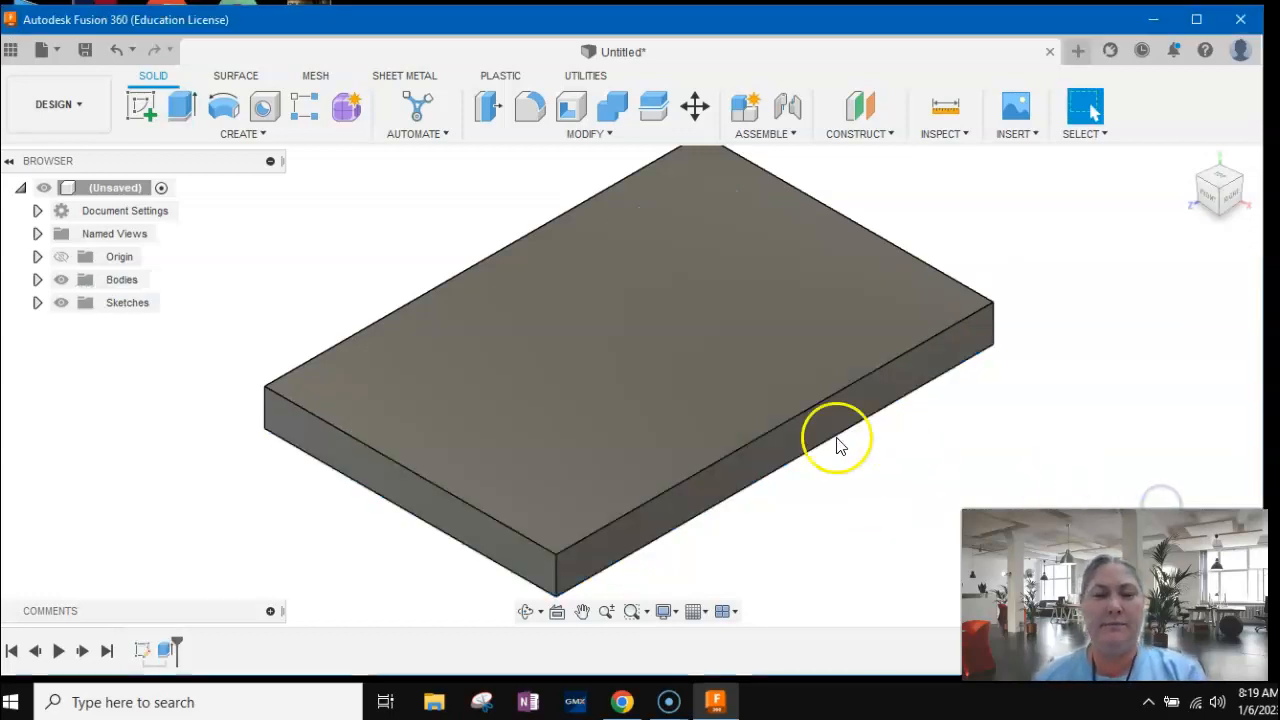
Create a sketch on the plate's top face and draw a 0.5 in diameter circle near the corner at the origin.
left_click(141, 105)
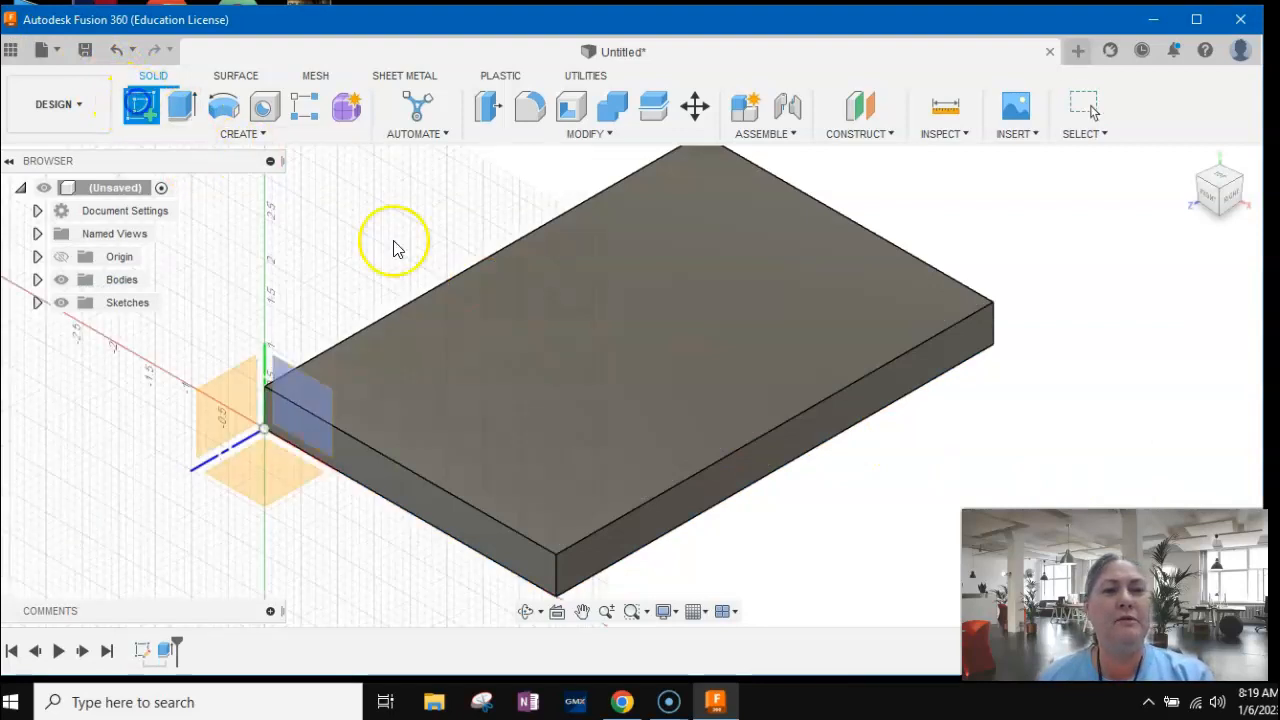
left_click(484, 378)
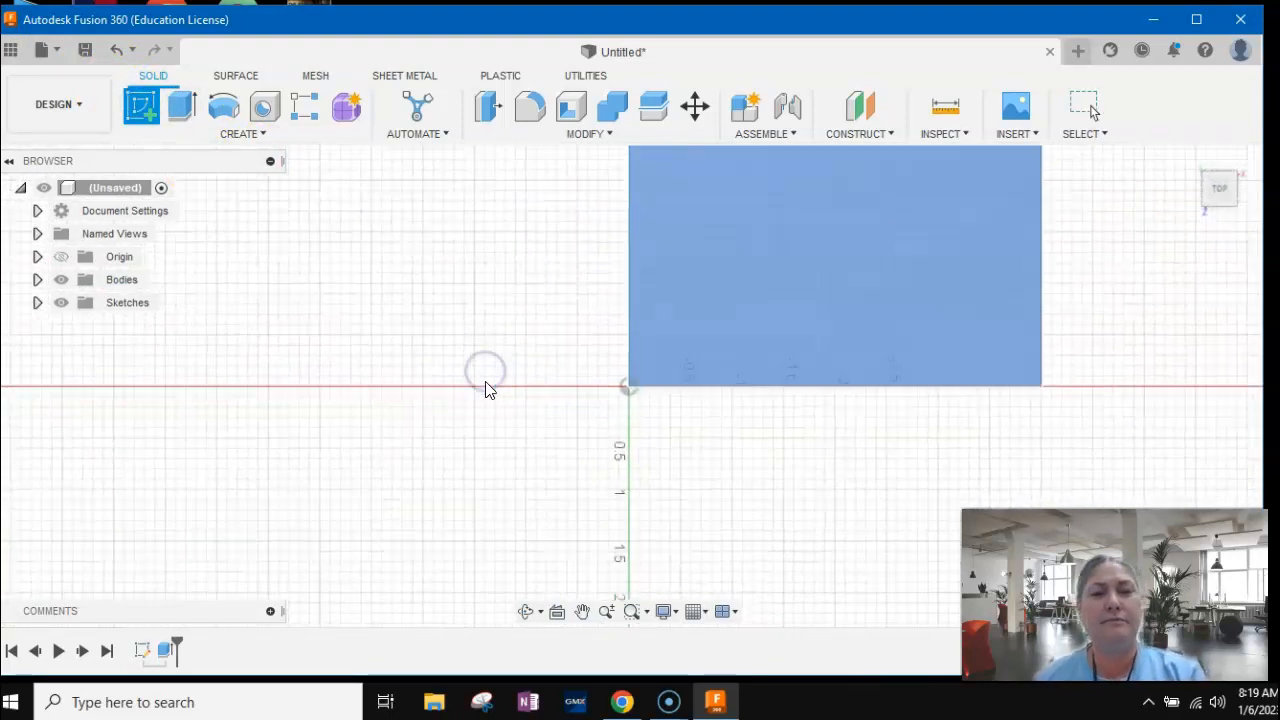
left_click(582, 611)
mouse_move(840, 222)
left_mouse_down()
mouse_move(723, 314)
mouse_move(652, 401)
left_mouse_up()
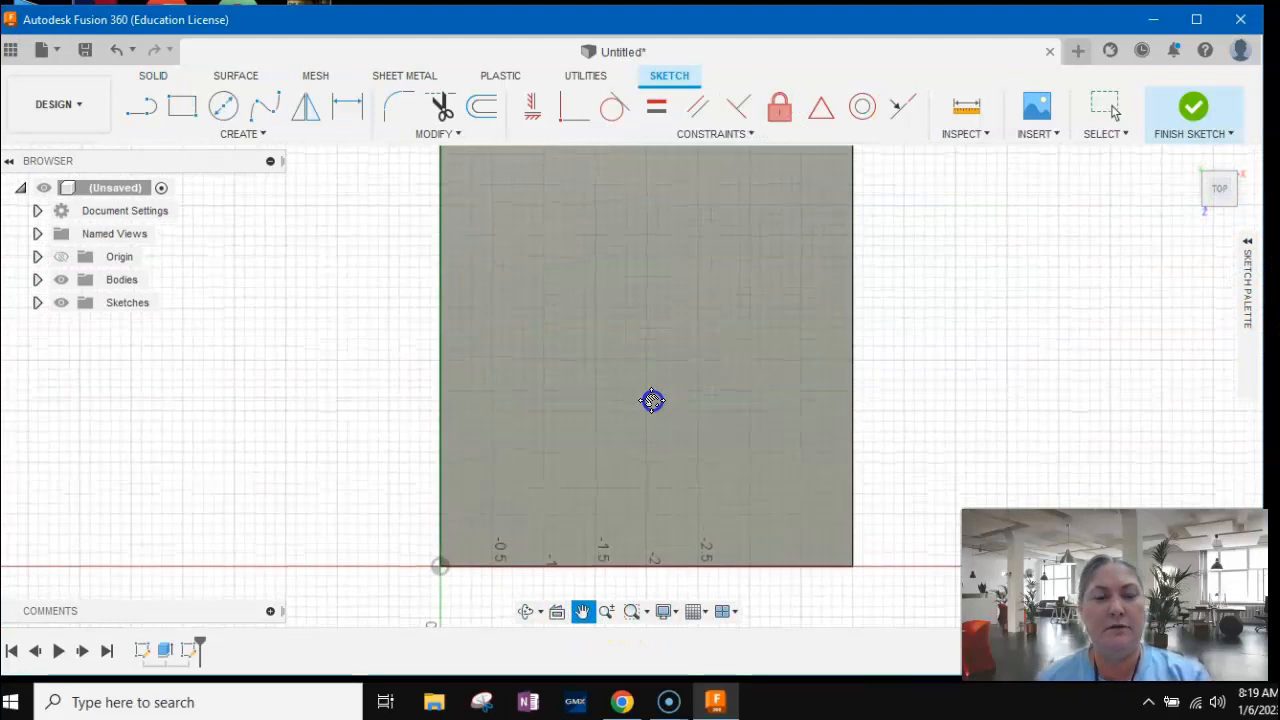
left_click(225, 106)
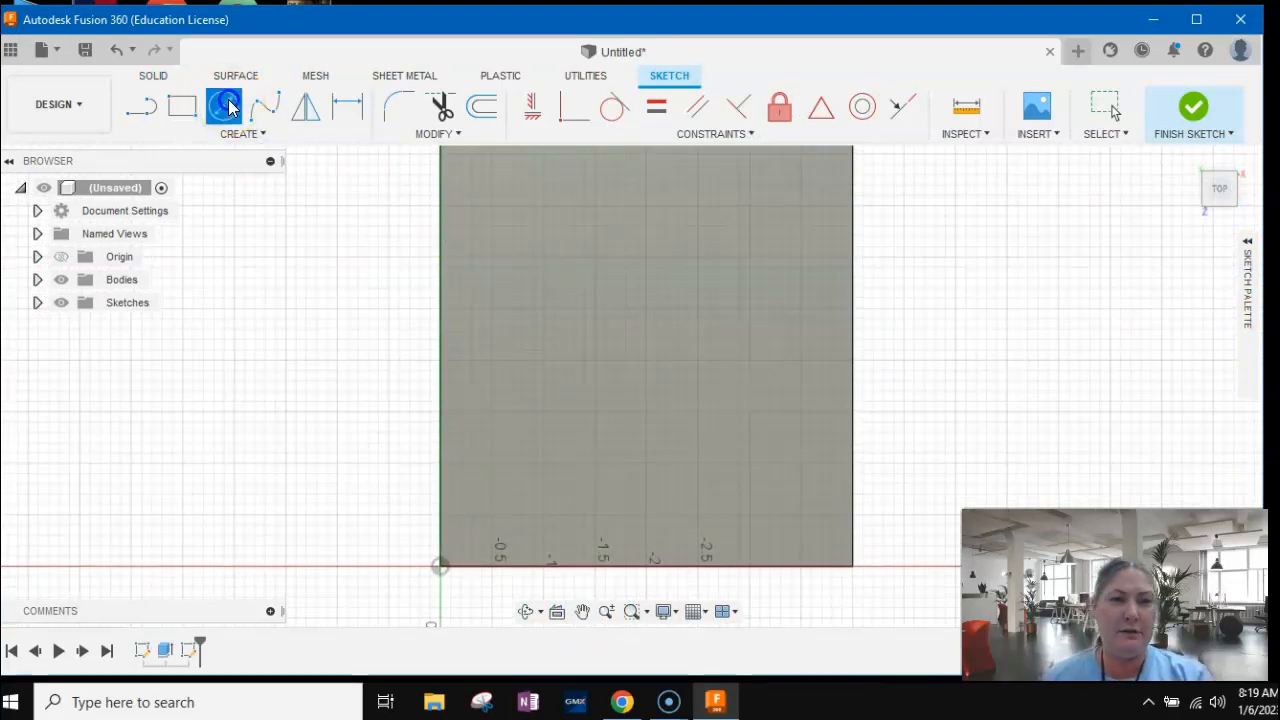
left_click(491, 514)
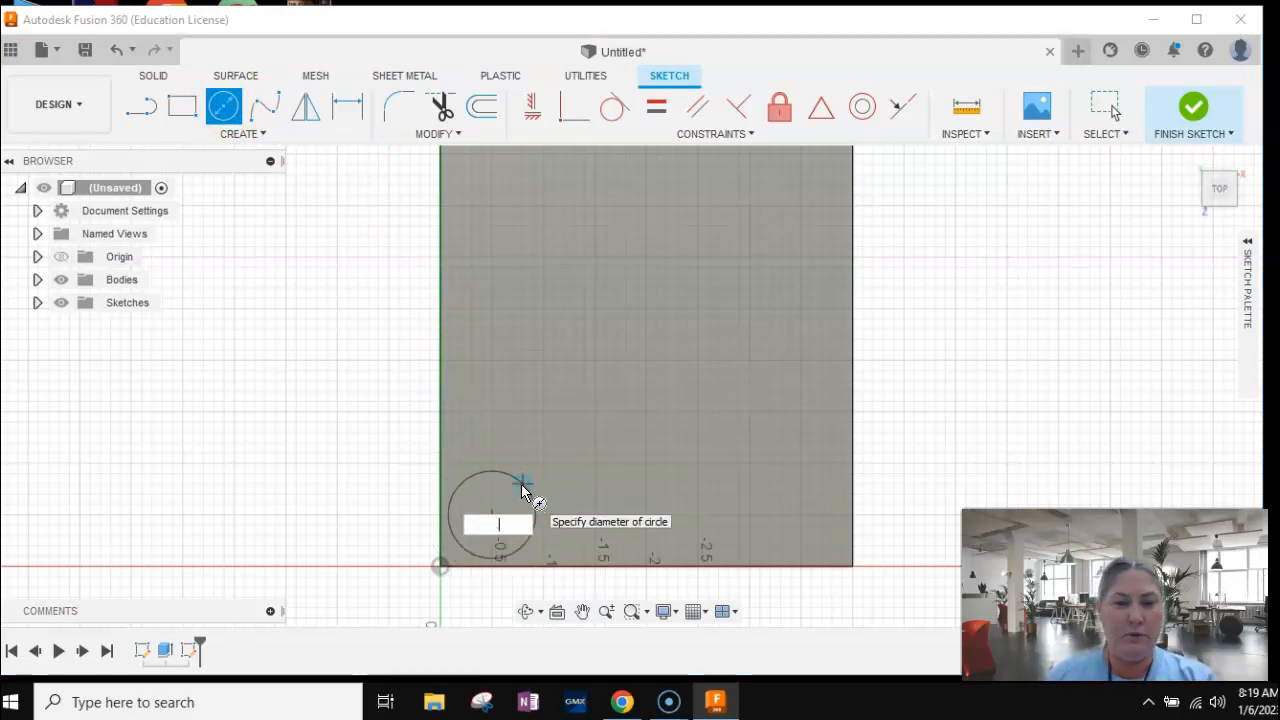
type(".5")
key("Tab")
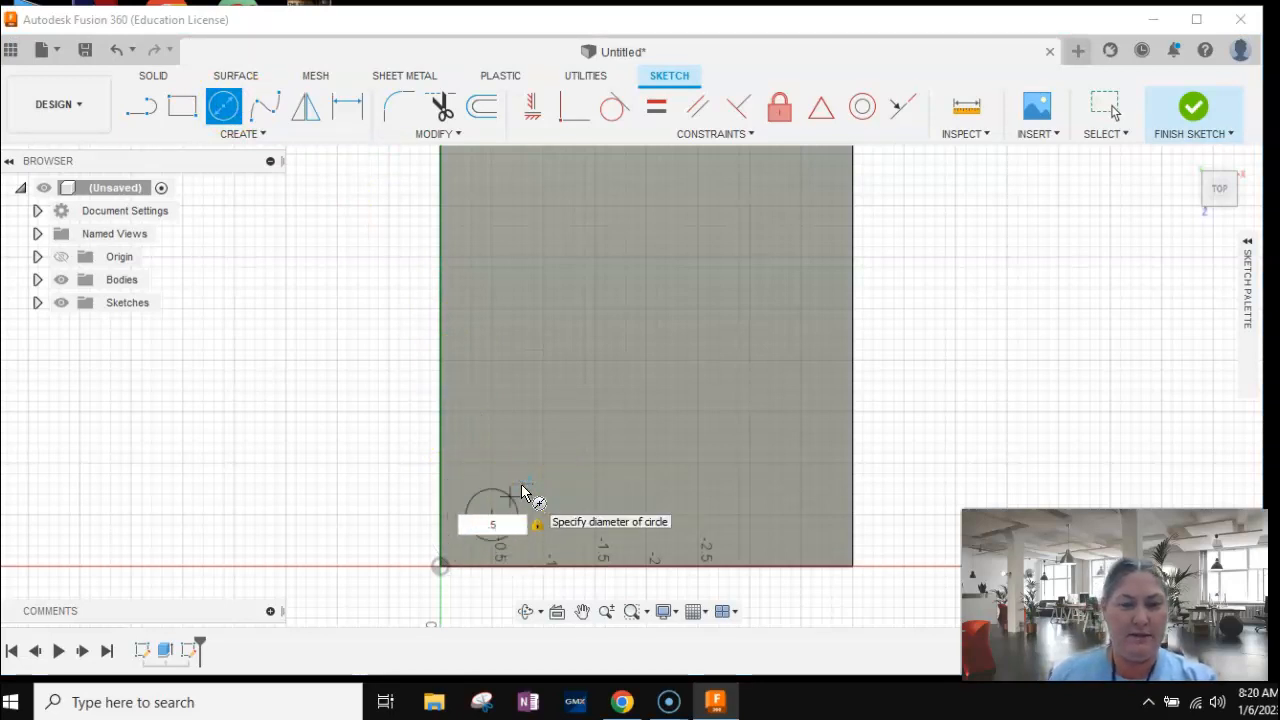
key("Return")
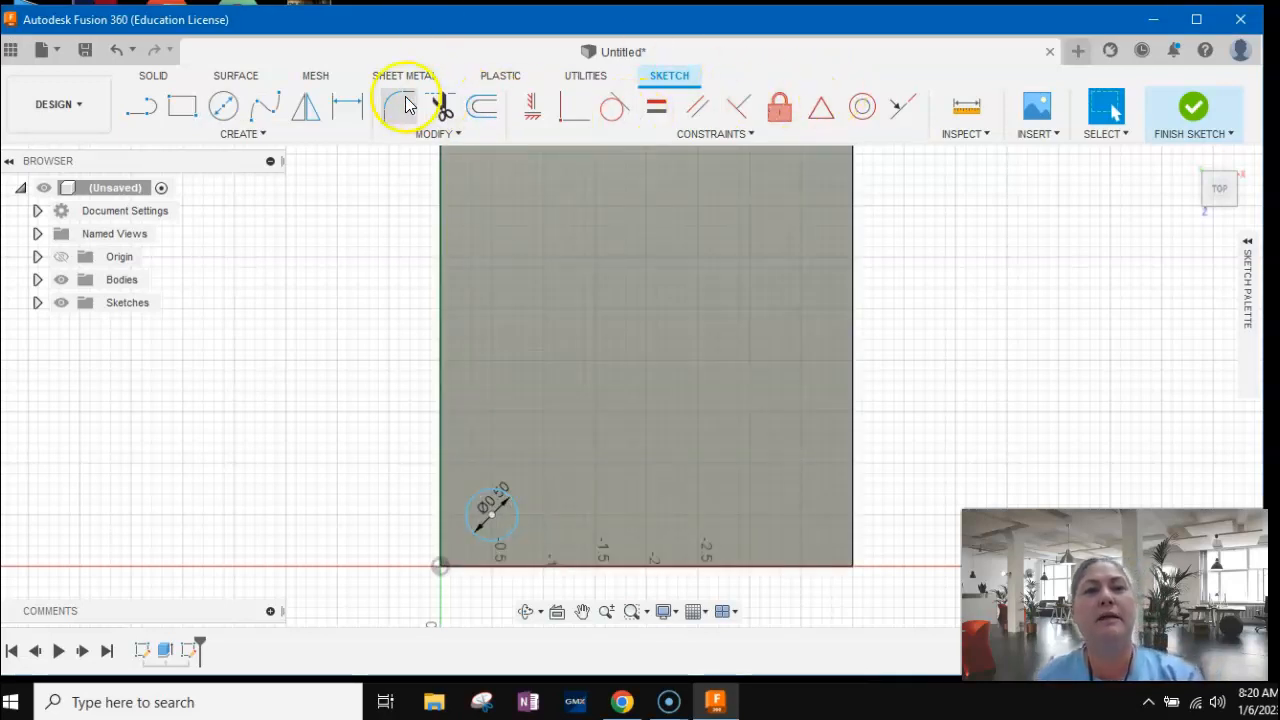
Dimension the circle's center 0.5 in from the plate's 4 in edge that runs through the origin.
left_click(348, 110)
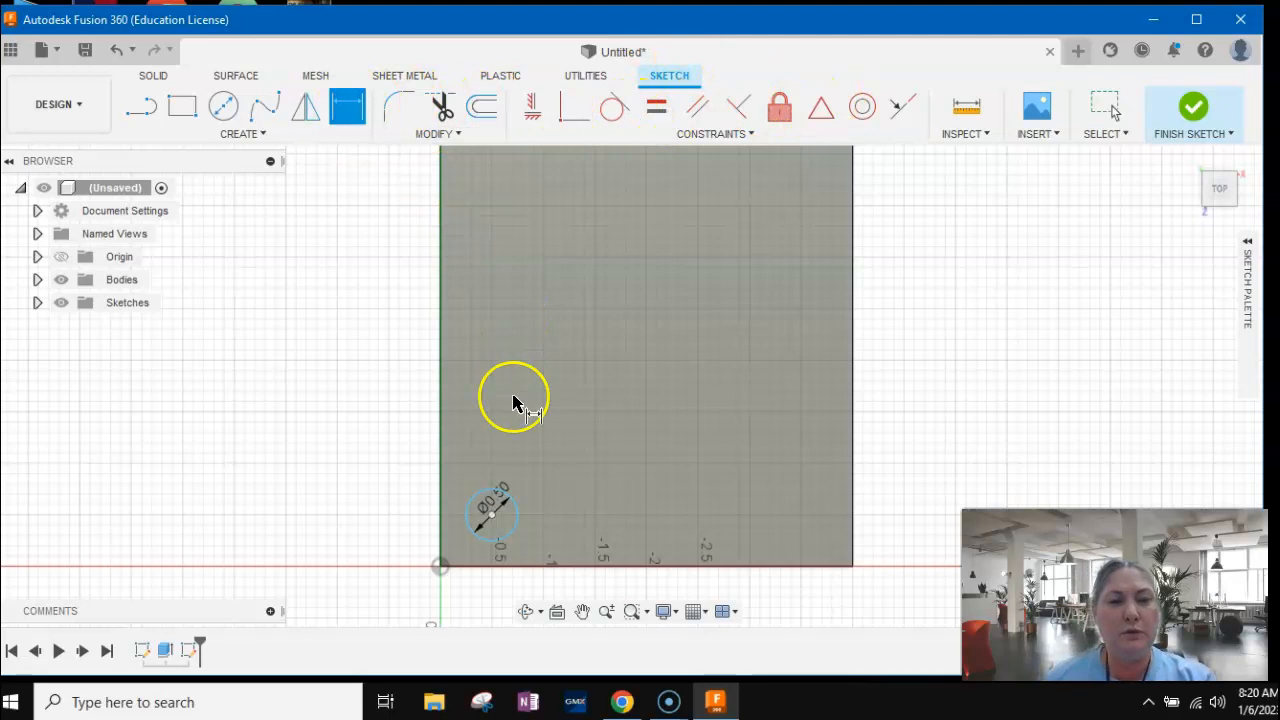
left_click(582, 611)
left_click_drag(616, 459, 707, 261)
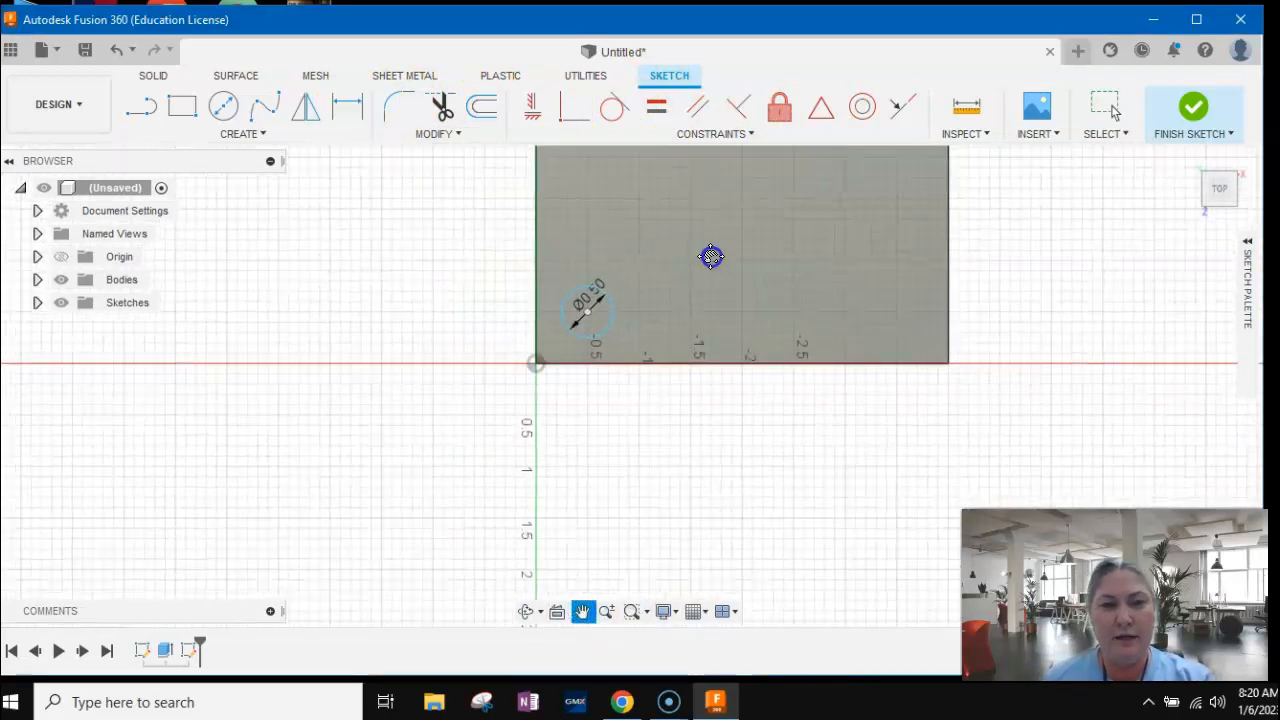
scroll(705, 268, "up", 4)
scroll(703, 274, "up", 3)
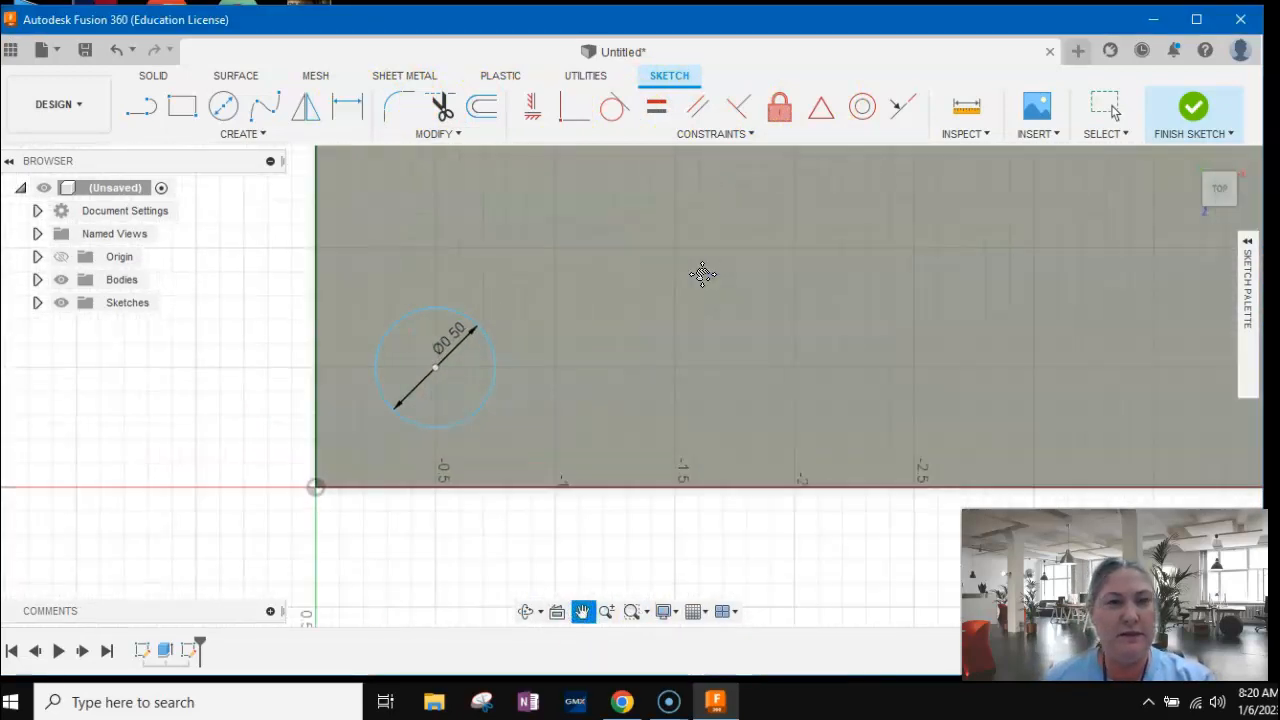
left_click_drag(560, 334, 840, 335)
scroll(840, 335, "up", 1)
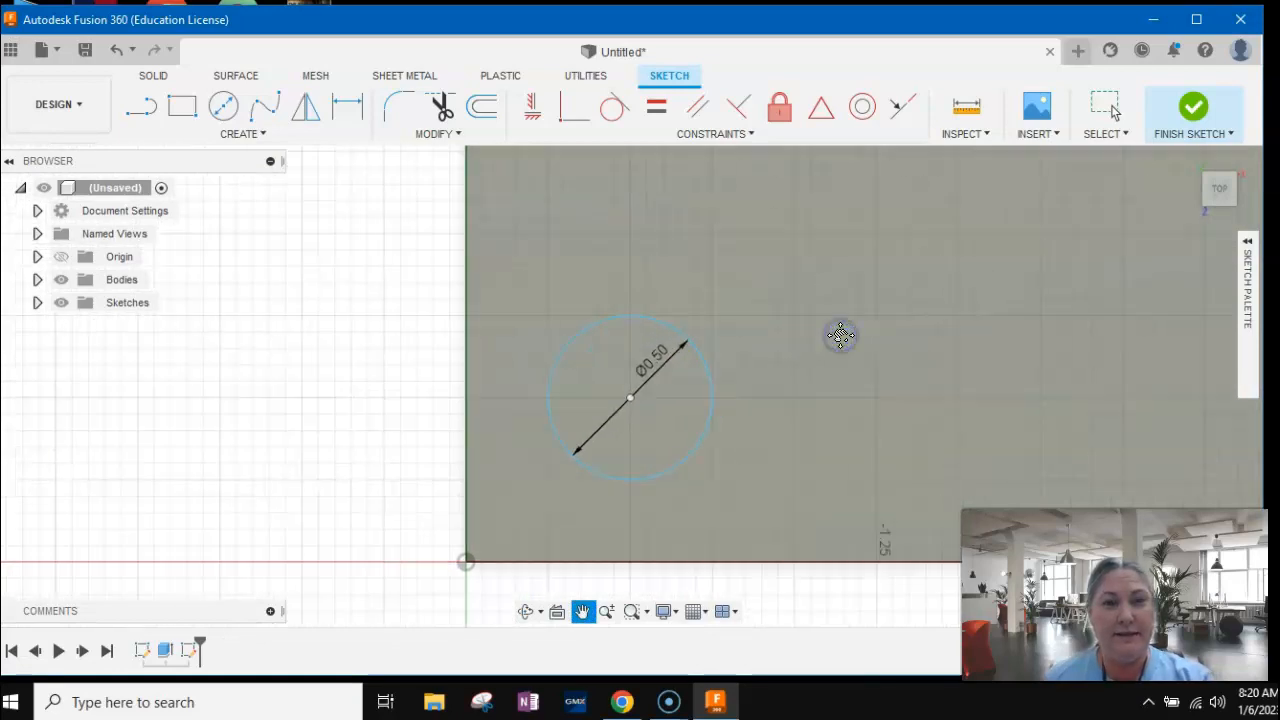
left_click(349, 107)
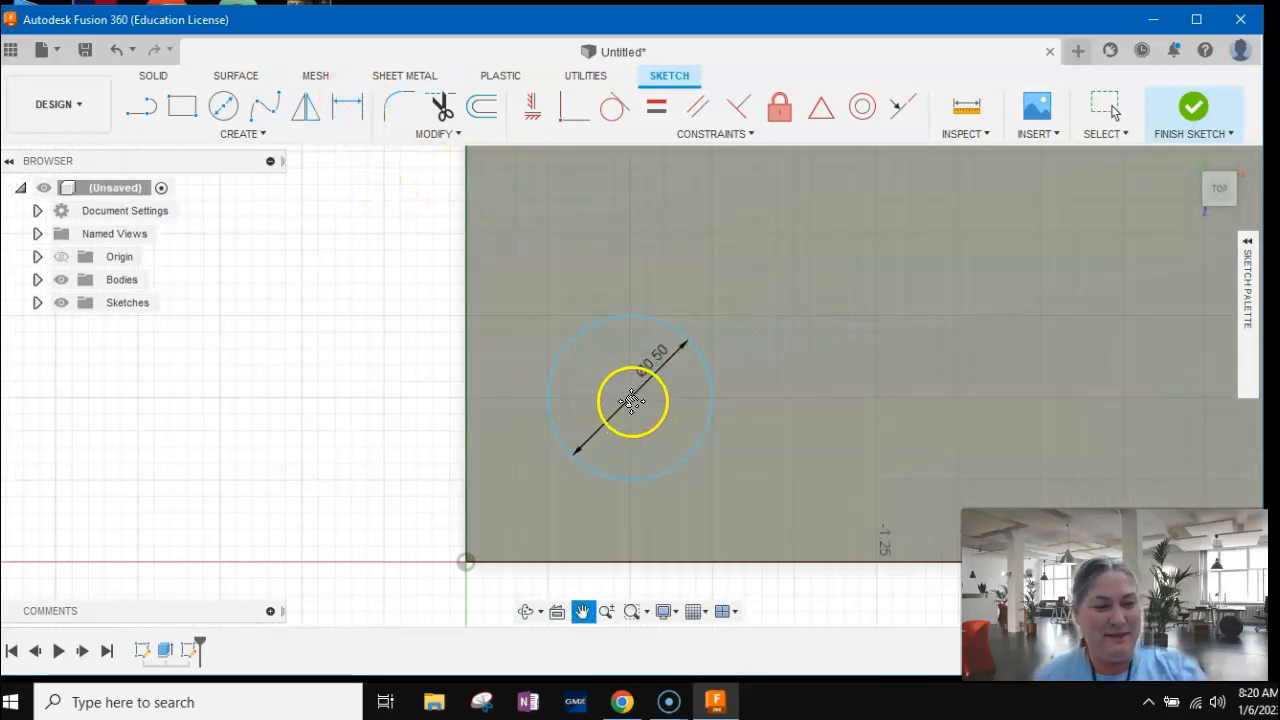
key("d")
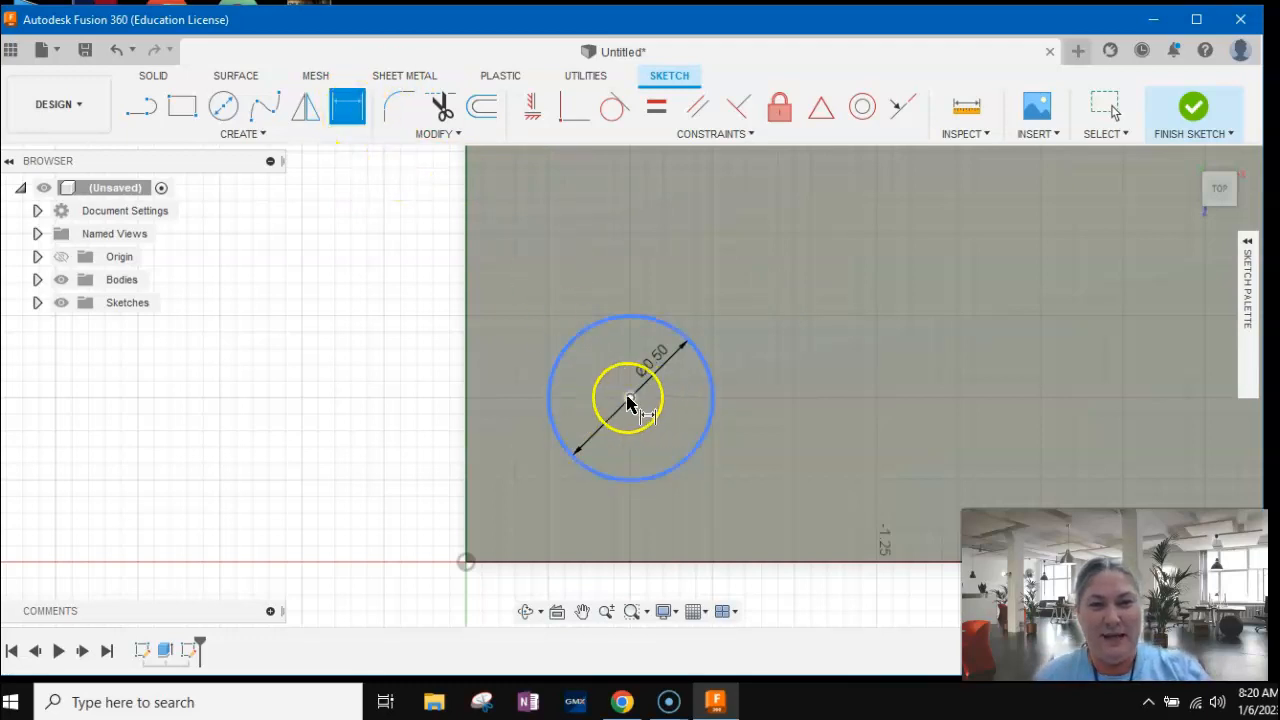
left_click(613, 563)
left_click(629, 397)
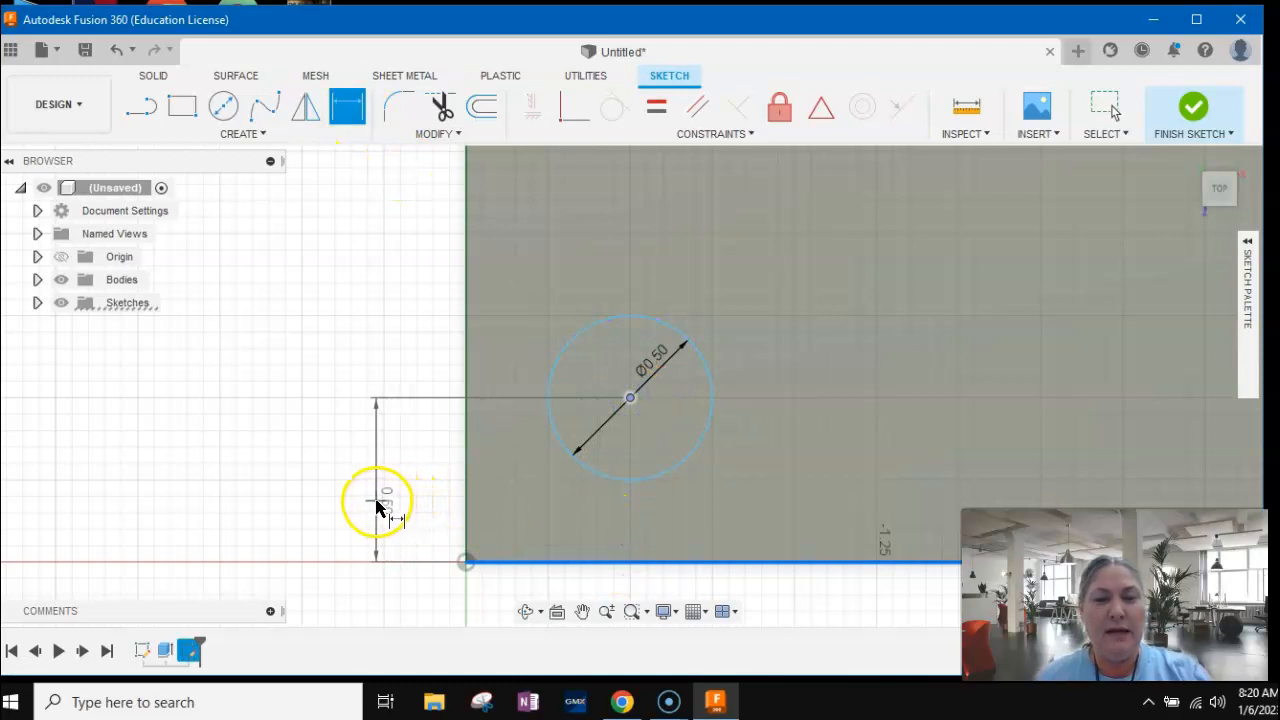
left_click(376, 500)
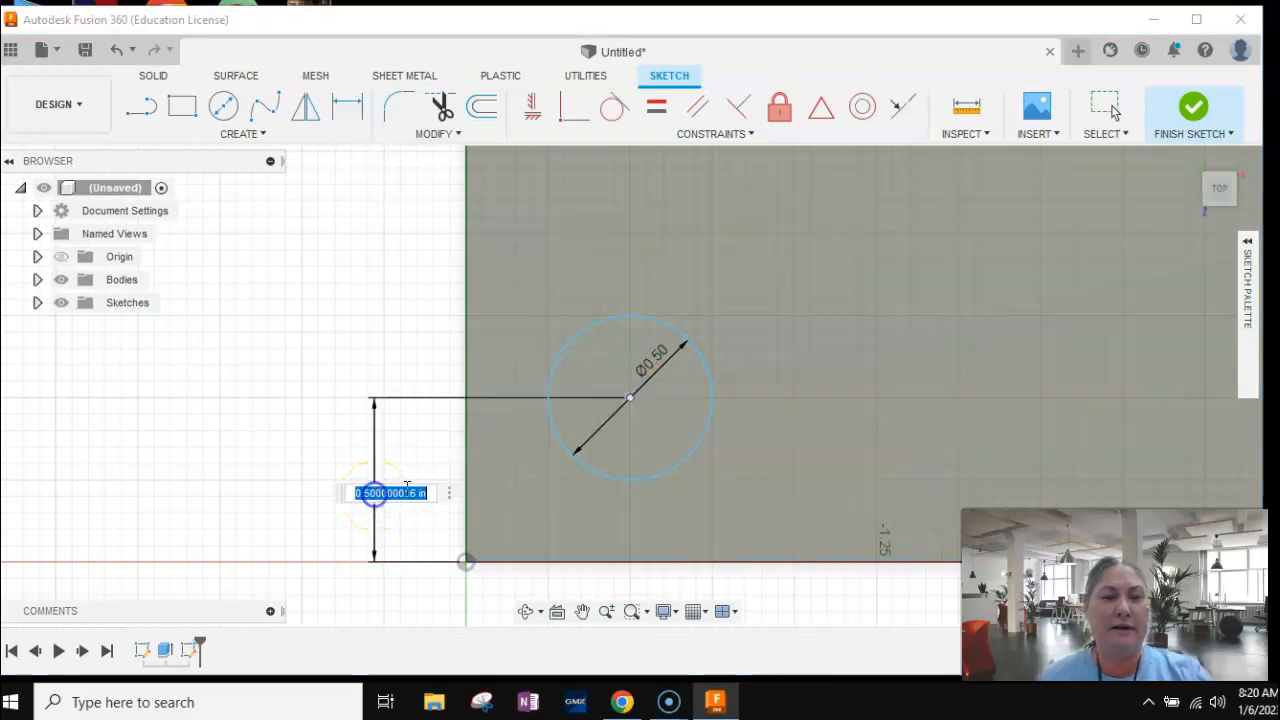
type(".5")
key("Return")
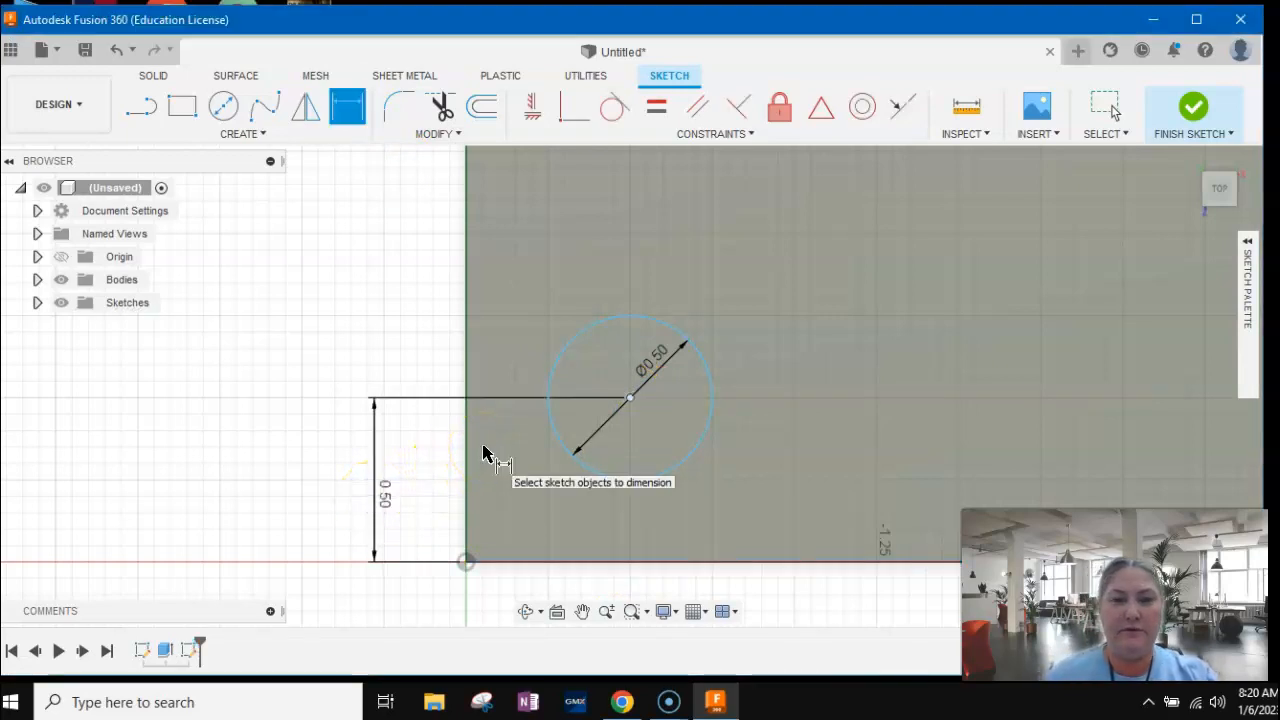
Dimension the circle's center 0.5 in from the plate's 6 in edge that runs through the origin.
left_click(632, 400)
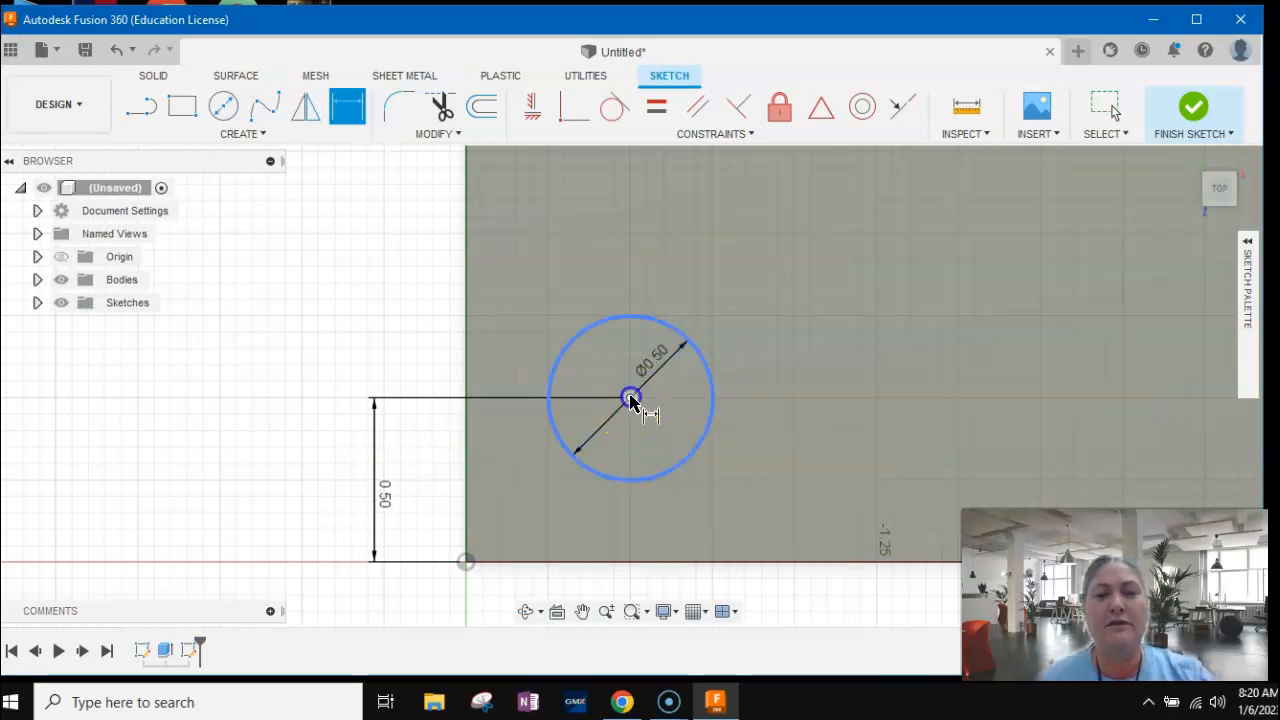
left_click(464, 420)
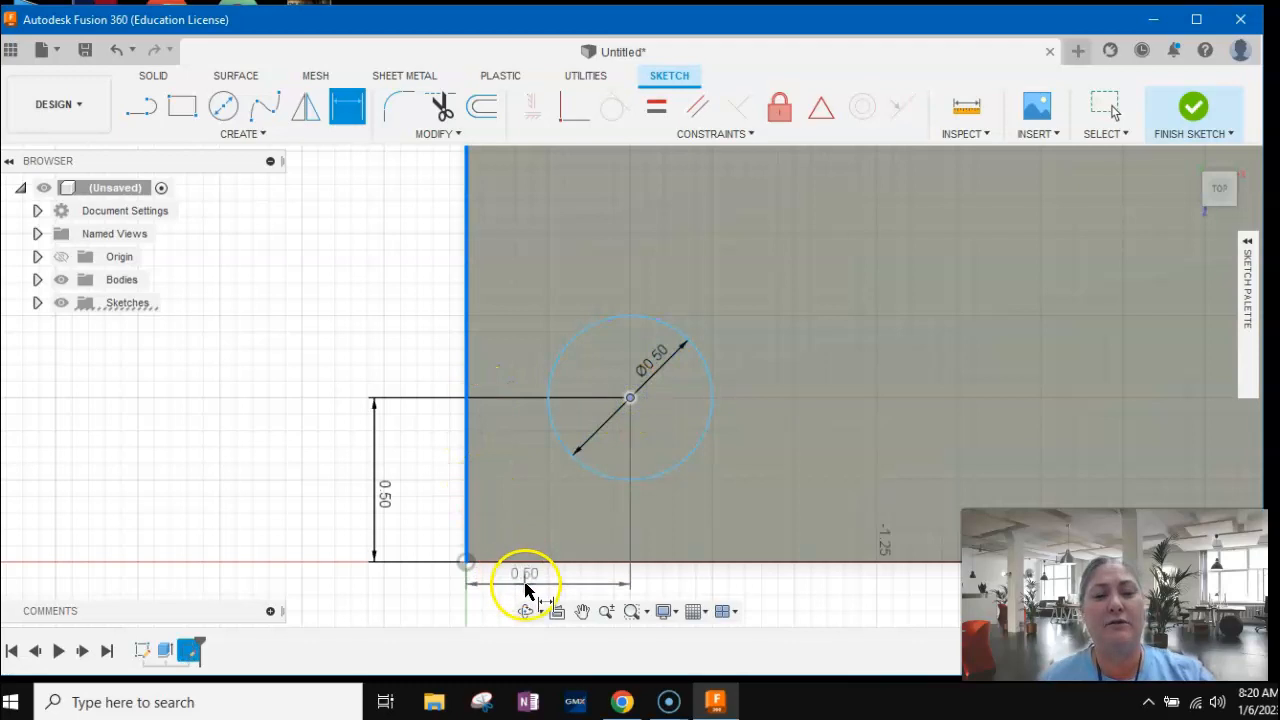
left_click(537, 590)
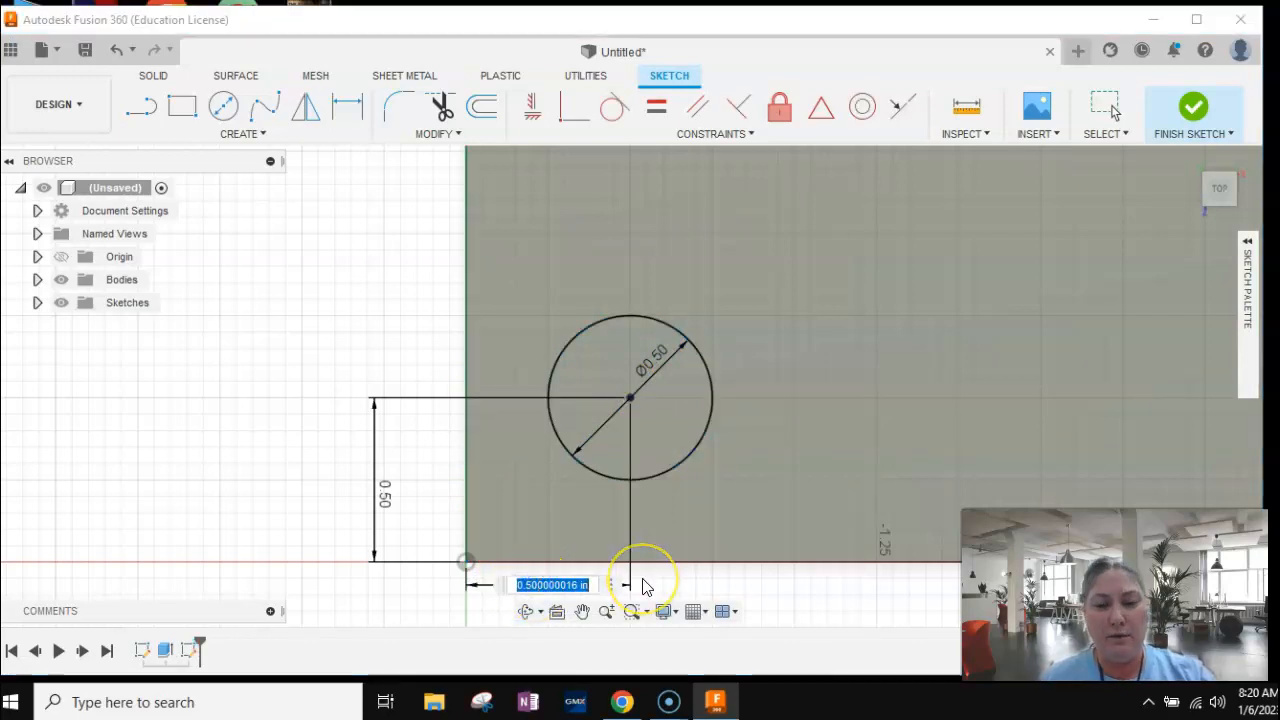
type(".5")
key("Return")
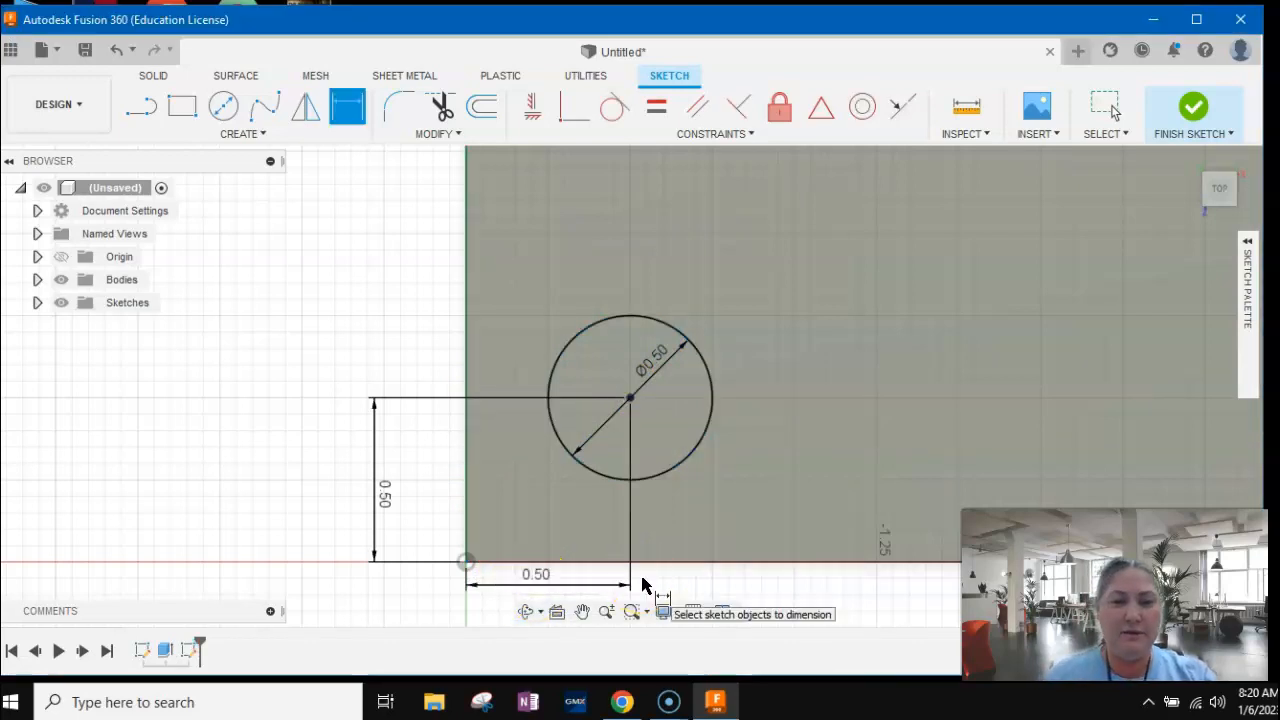
Move the circle's horizontal position dimension farther below the plate's edge.
scroll(705, 478, "down", 2)
scroll(703, 483, "down", 3)
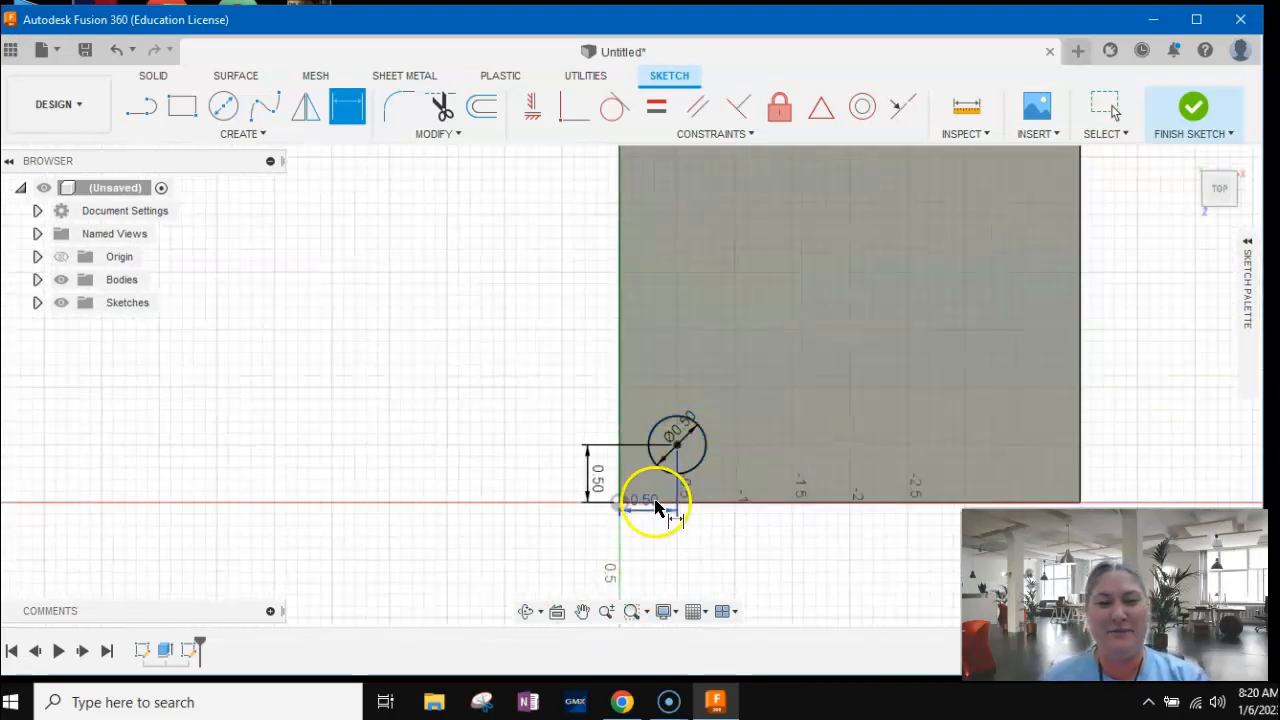
left_click_drag(645, 512, 645, 538)
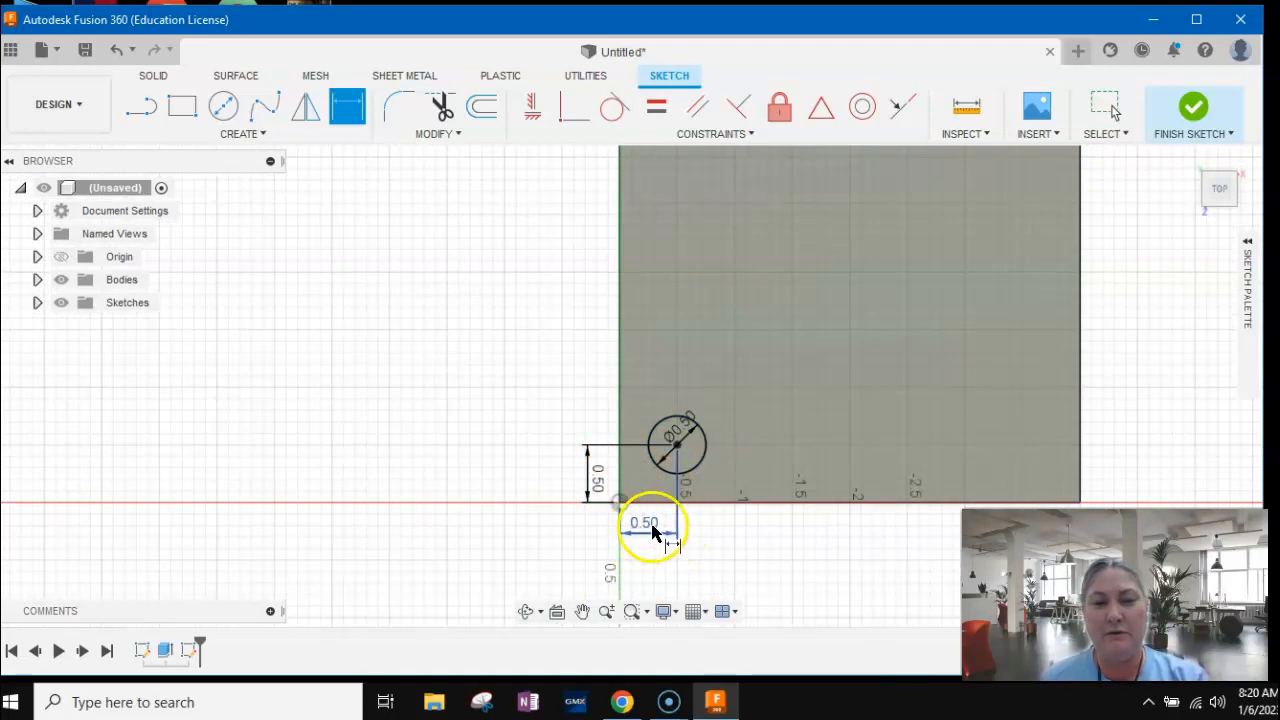
Finish the circle sketch and return the plate to the isometric home view.
left_click(582, 611)
mouse_move(972, 285)
left_mouse_down()
mouse_move(789, 320)
mouse_move(807, 303)
left_mouse_up()
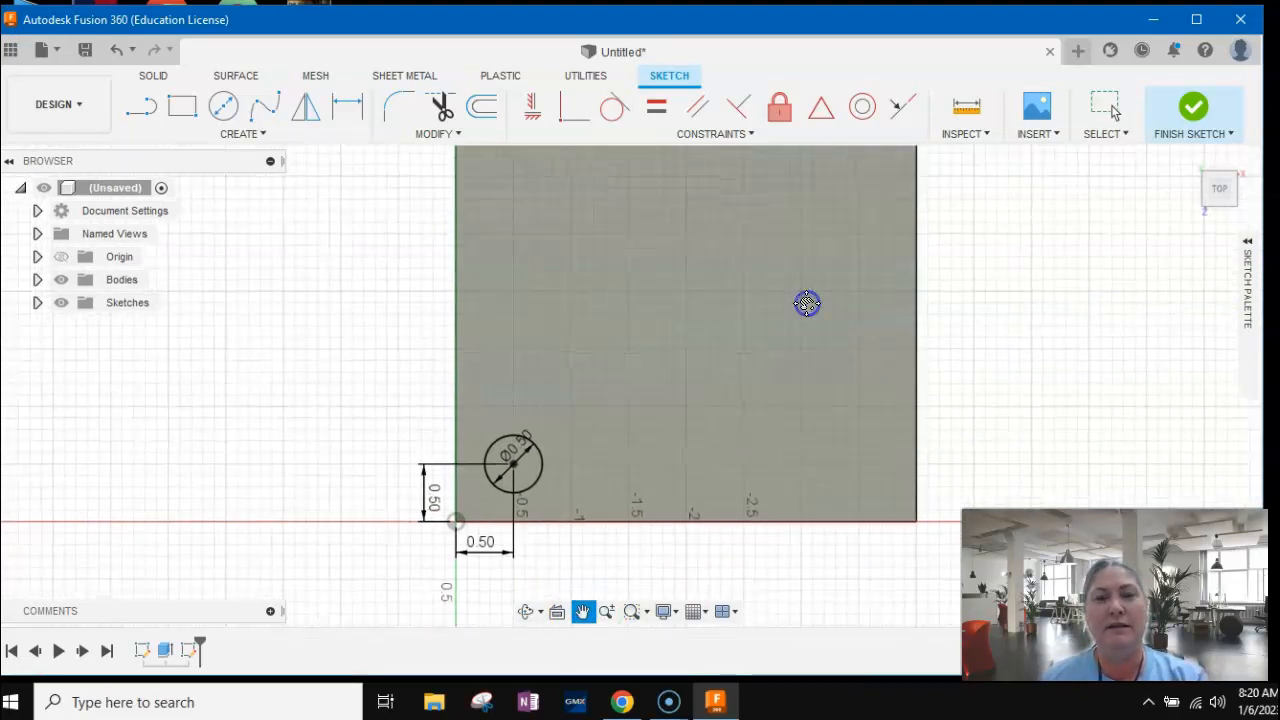
scroll(805, 330, "down", 3)
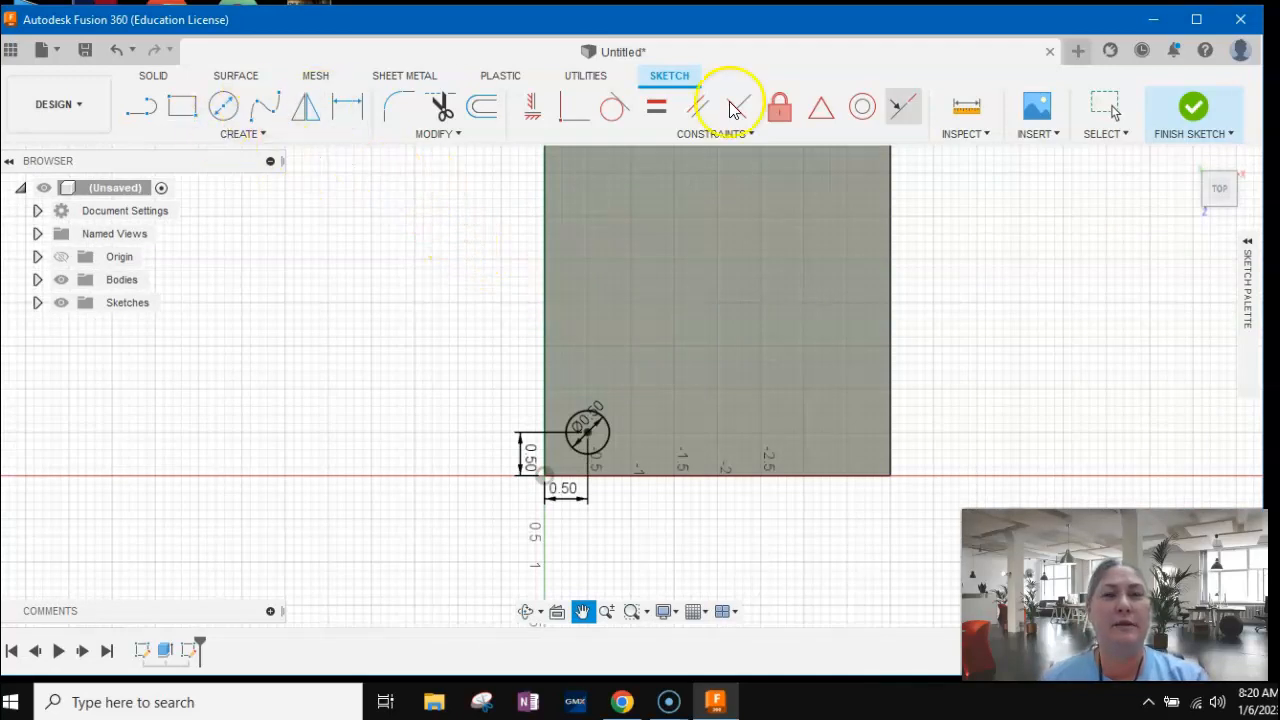
left_click(1192, 109)
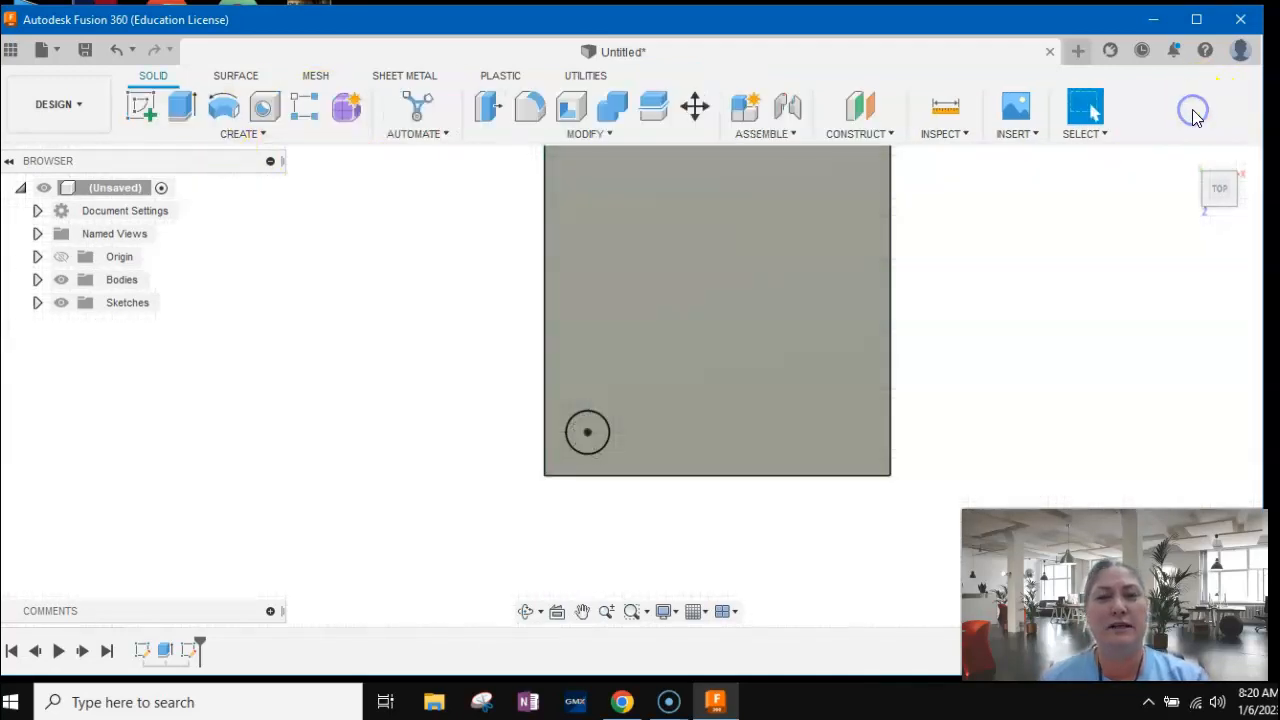
left_click(1190, 158)
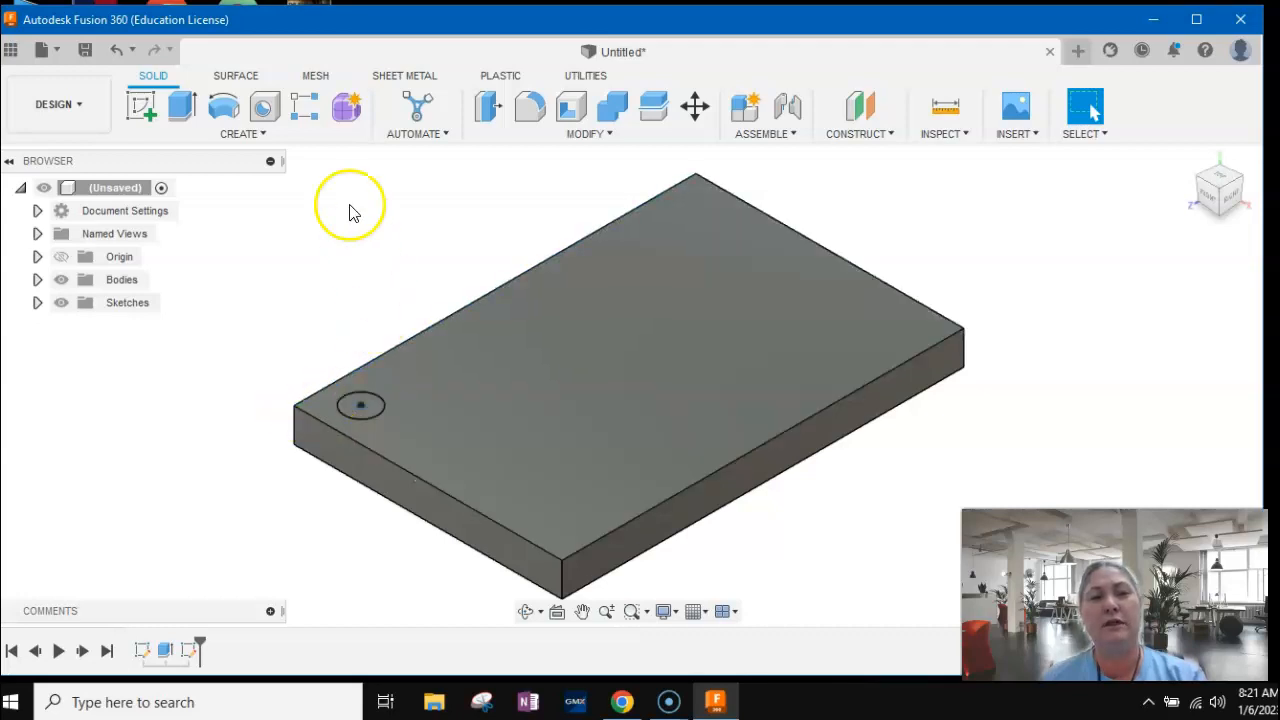
left_click(191, 105)
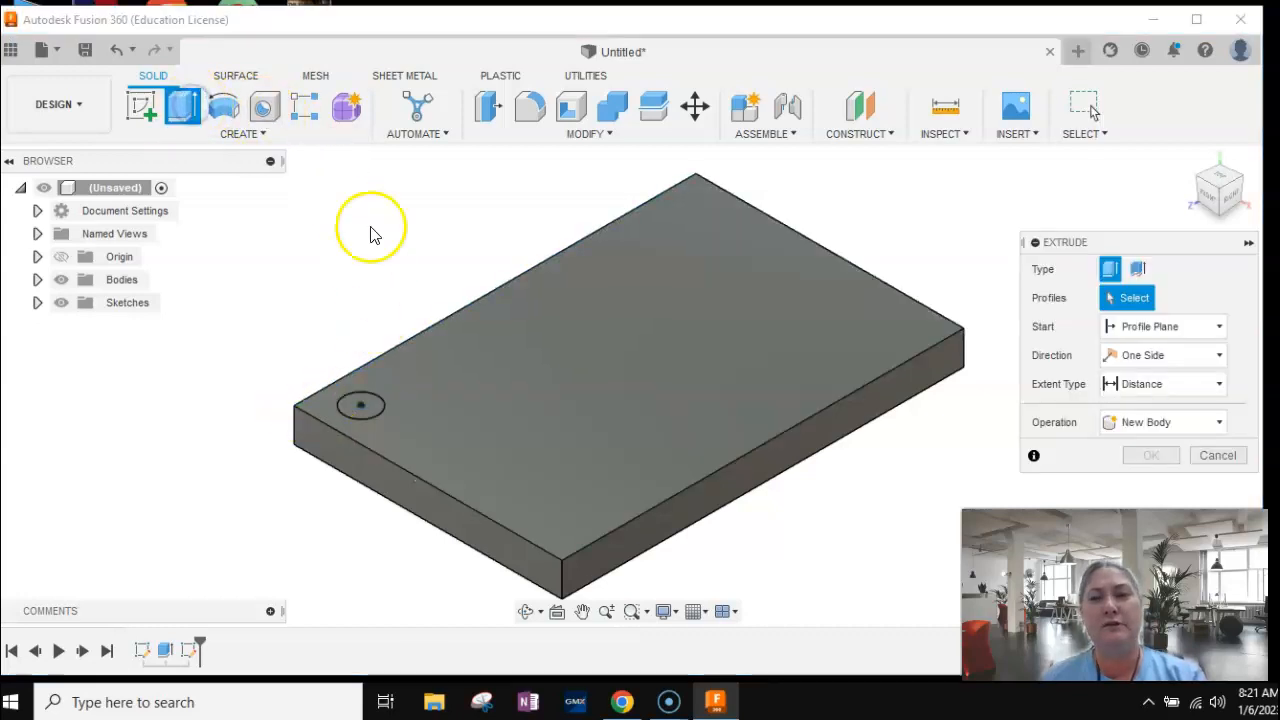
left_click(360, 405)
left_click_drag(360, 385, 360, 512)
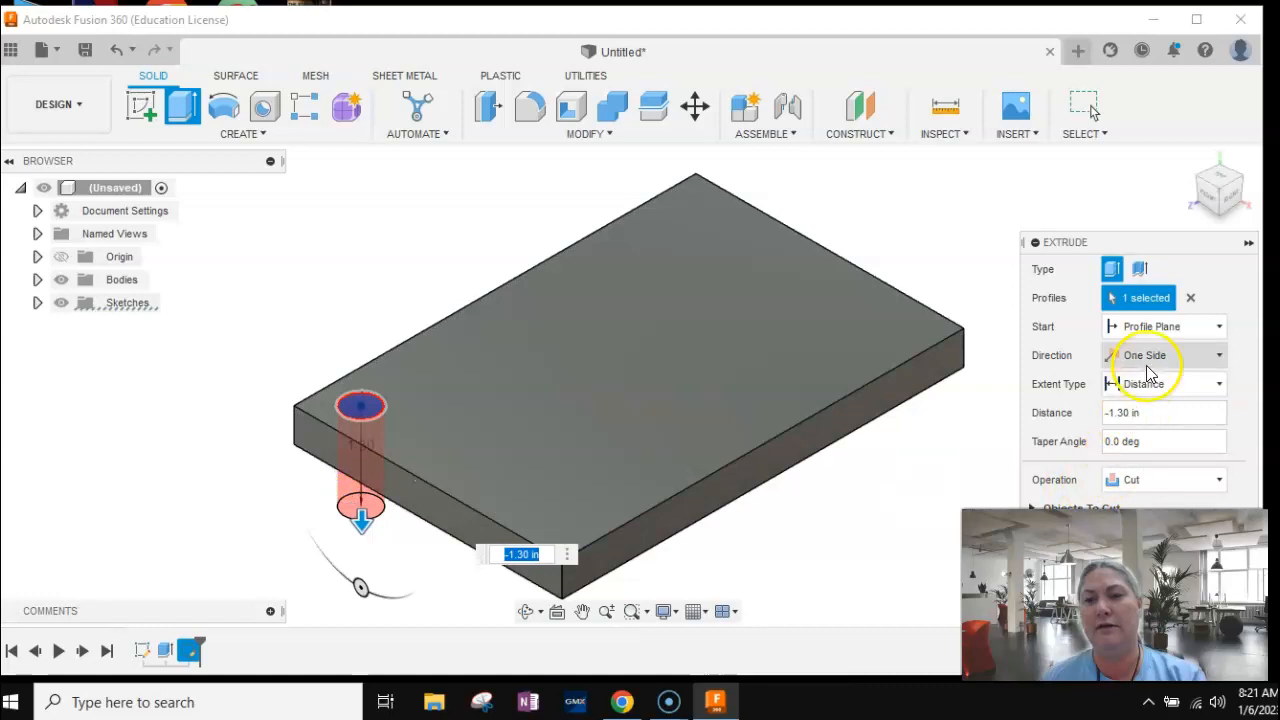
left_click(1220, 356)
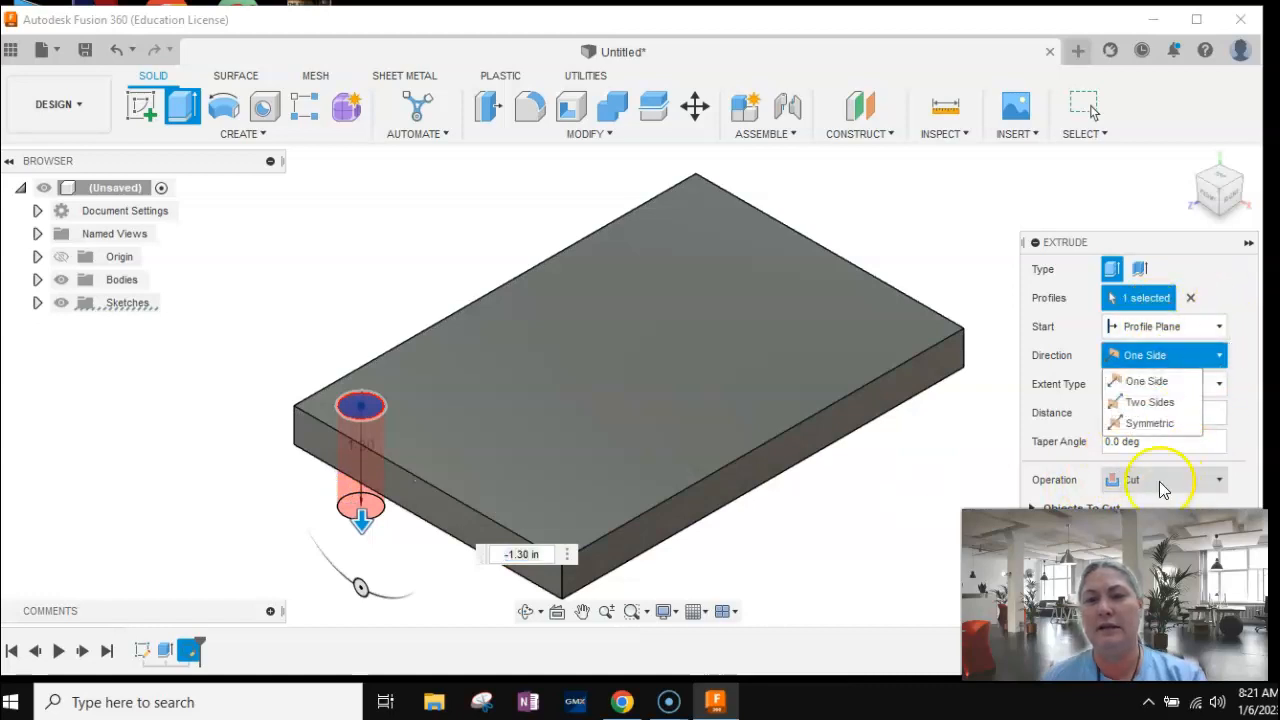
left_click(1242, 288)
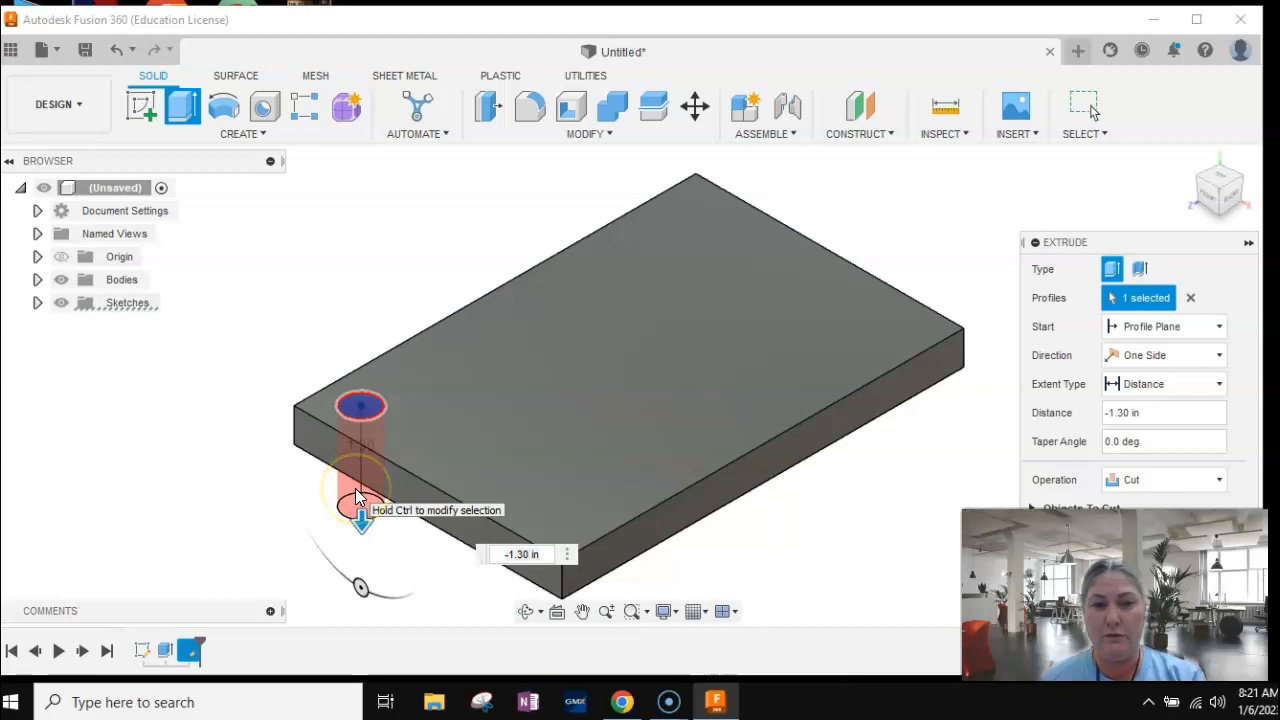
left_click(1168, 485)
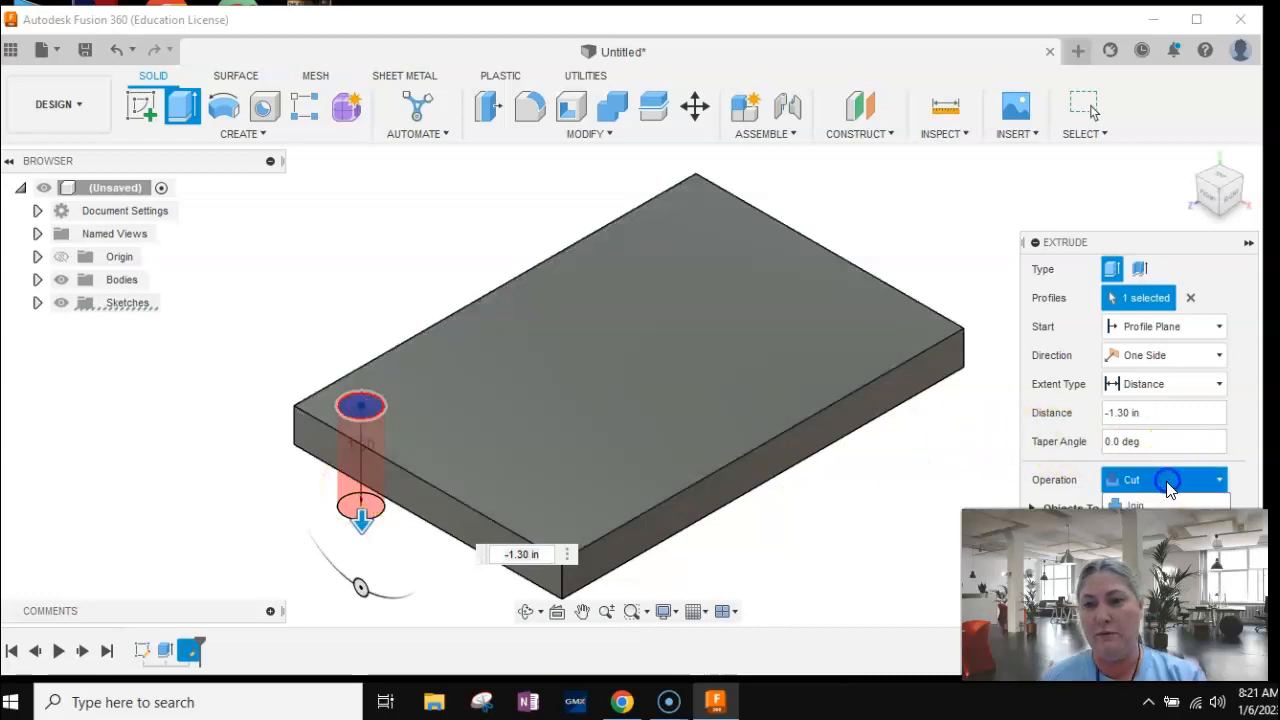
left_click(1150, 504)
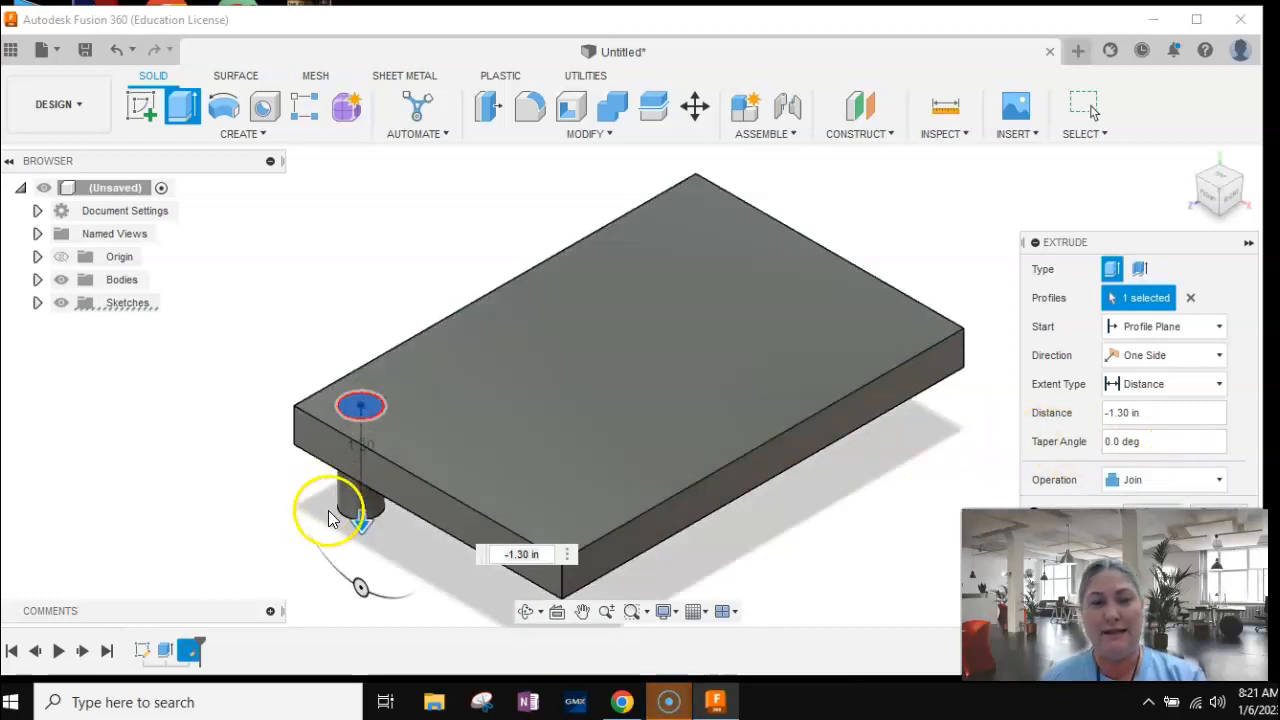
left_click(1148, 482)
left_click(1145, 506)
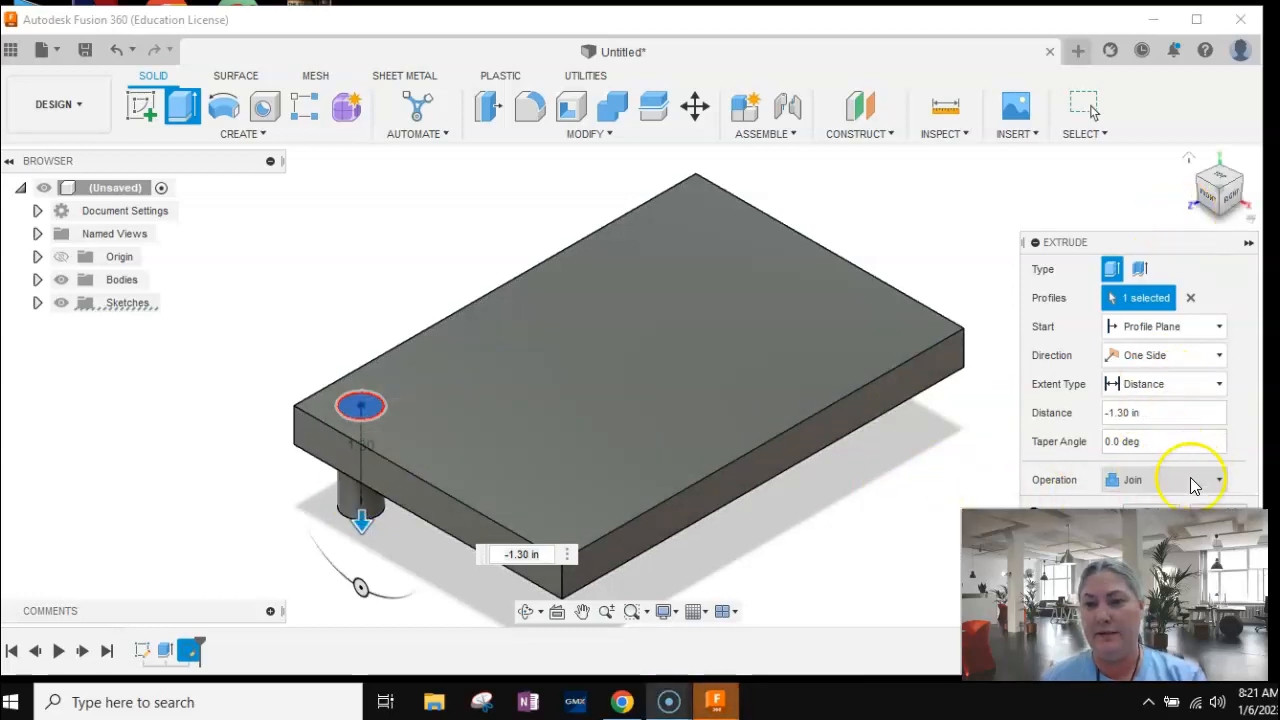
left_click(1158, 481)
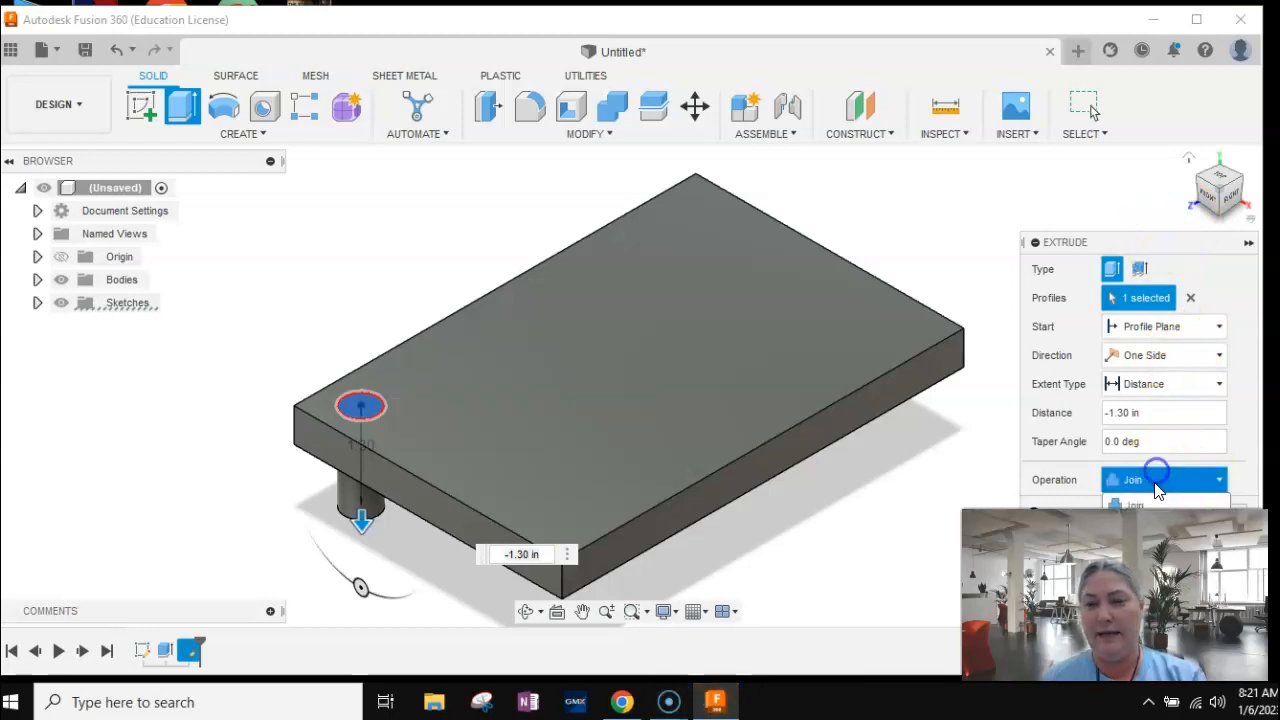
left_click(1135, 506)
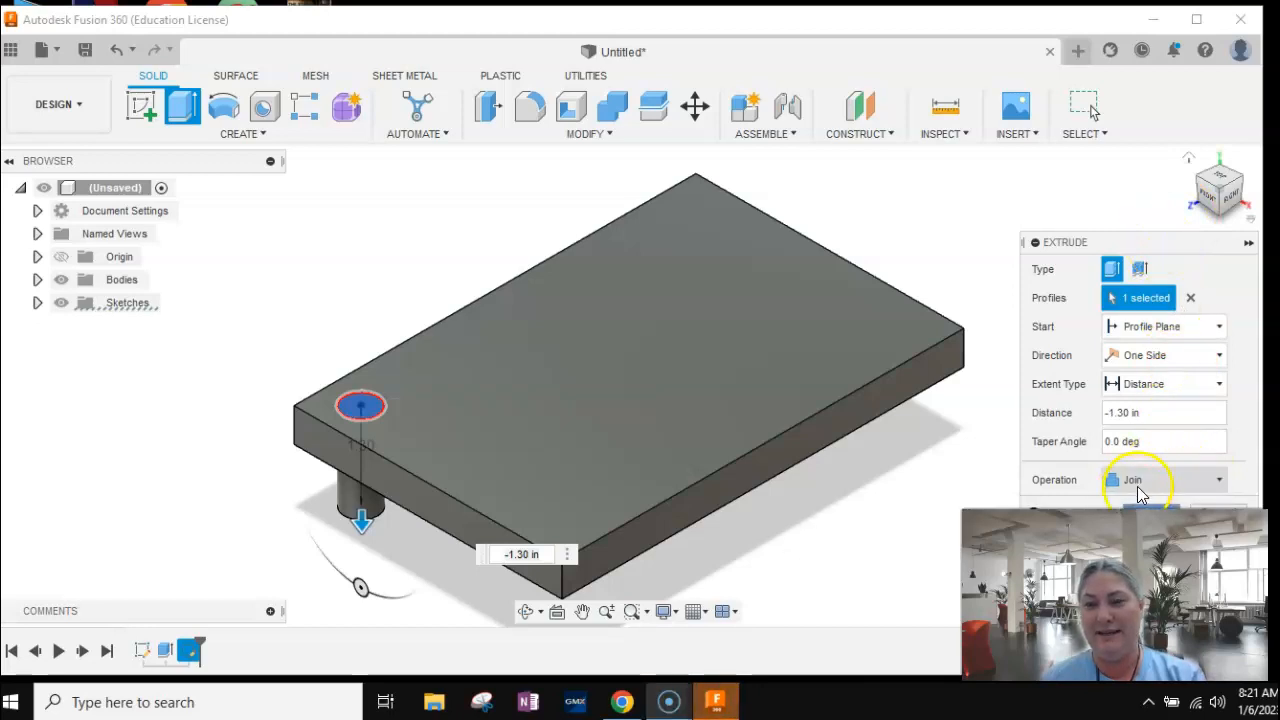
left_click_drag(360, 520, 360, 268)
key("Escape")
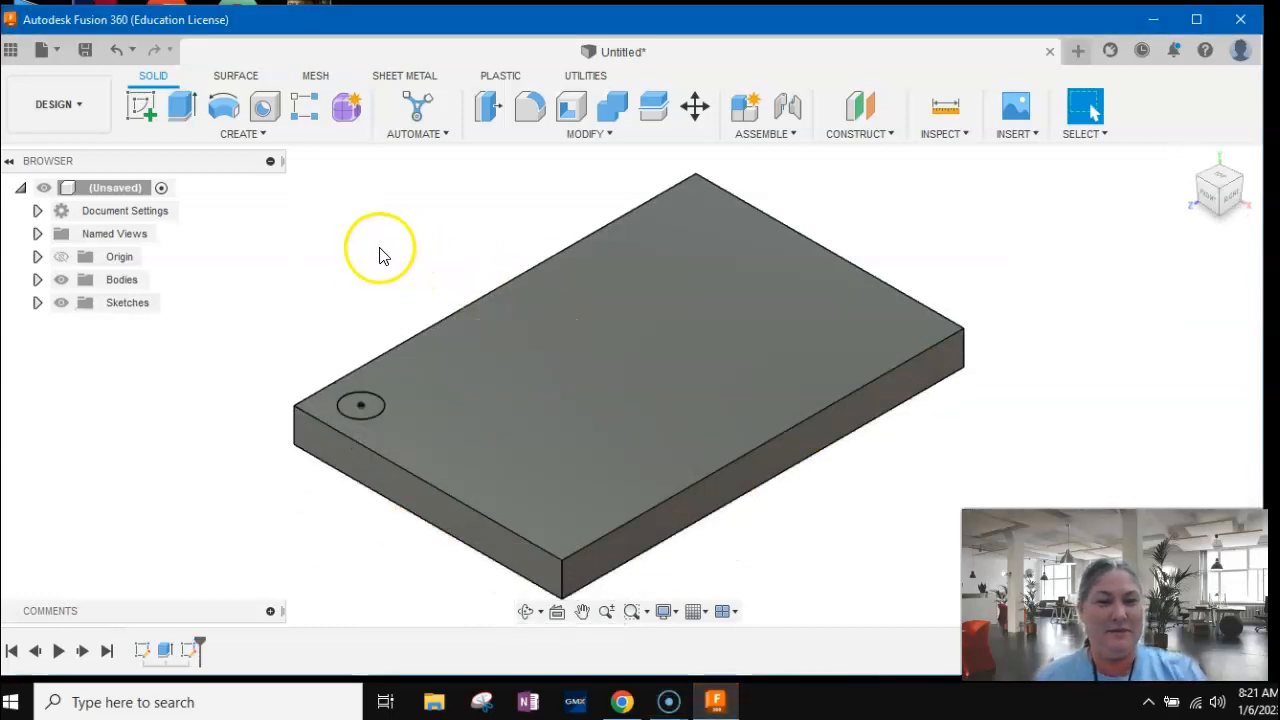
Extrude the circle profile downward through the plate as a cut with a distance of -1.50 in.
left_click(183, 105)
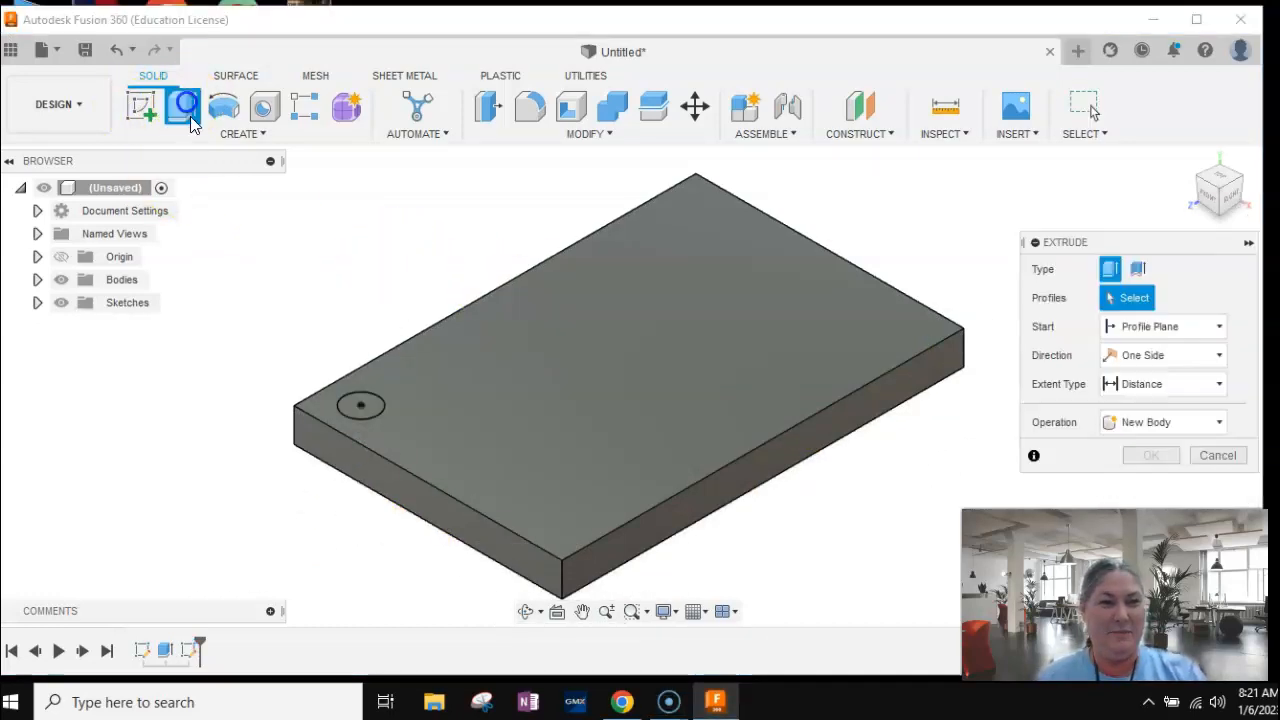
left_click(360, 402)
left_click_drag(358, 390, 360, 522)
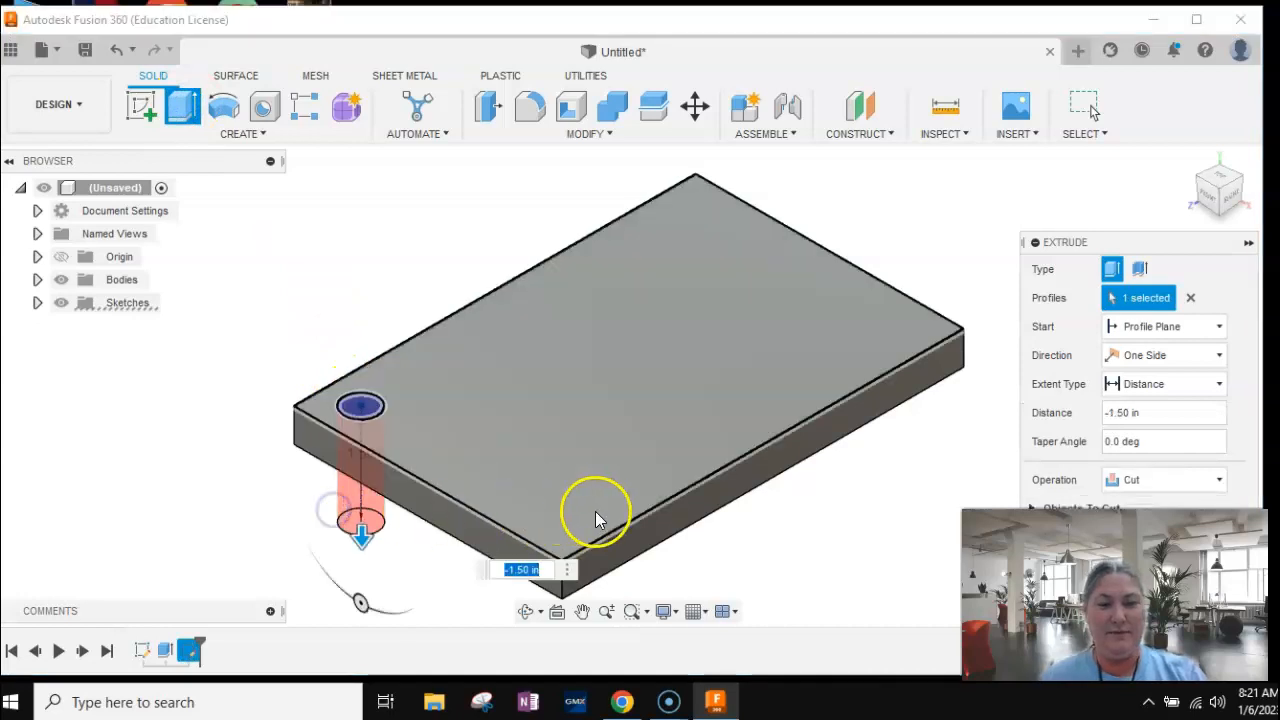
key("Return")
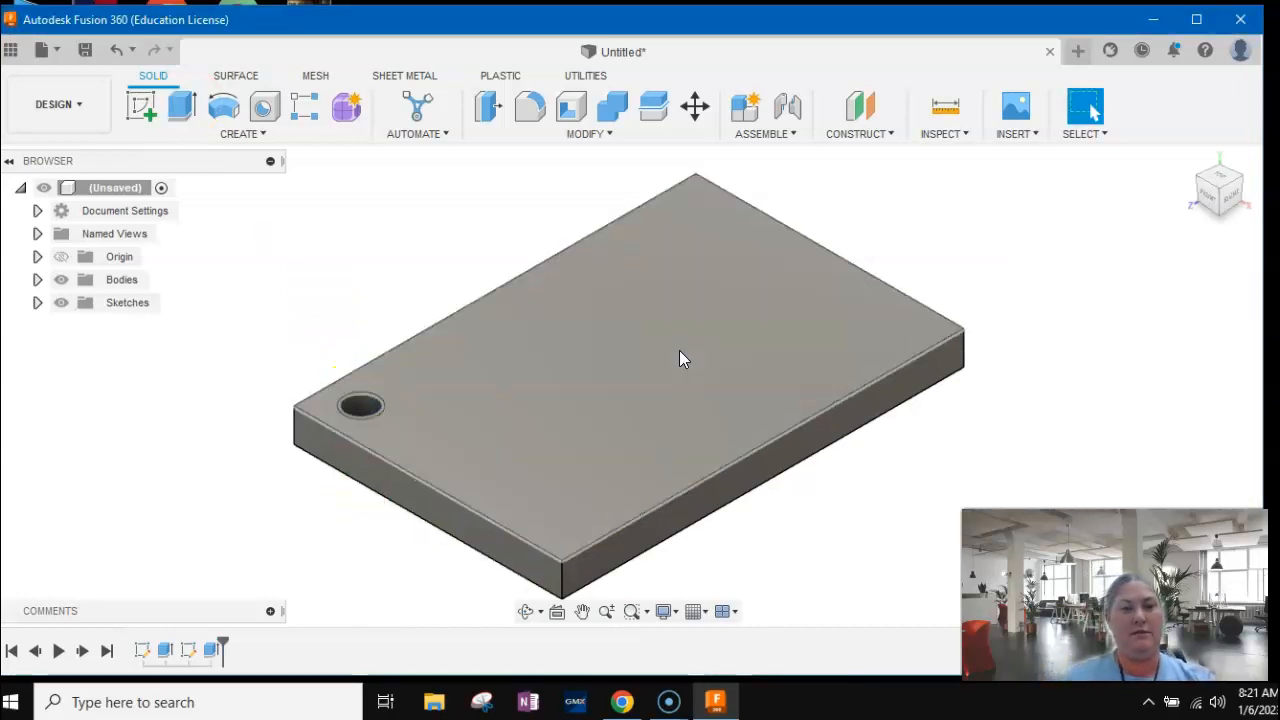
Start a rectangular pattern with the object type Features and choose the corner hole's cut as the object.
left_click(306, 108)
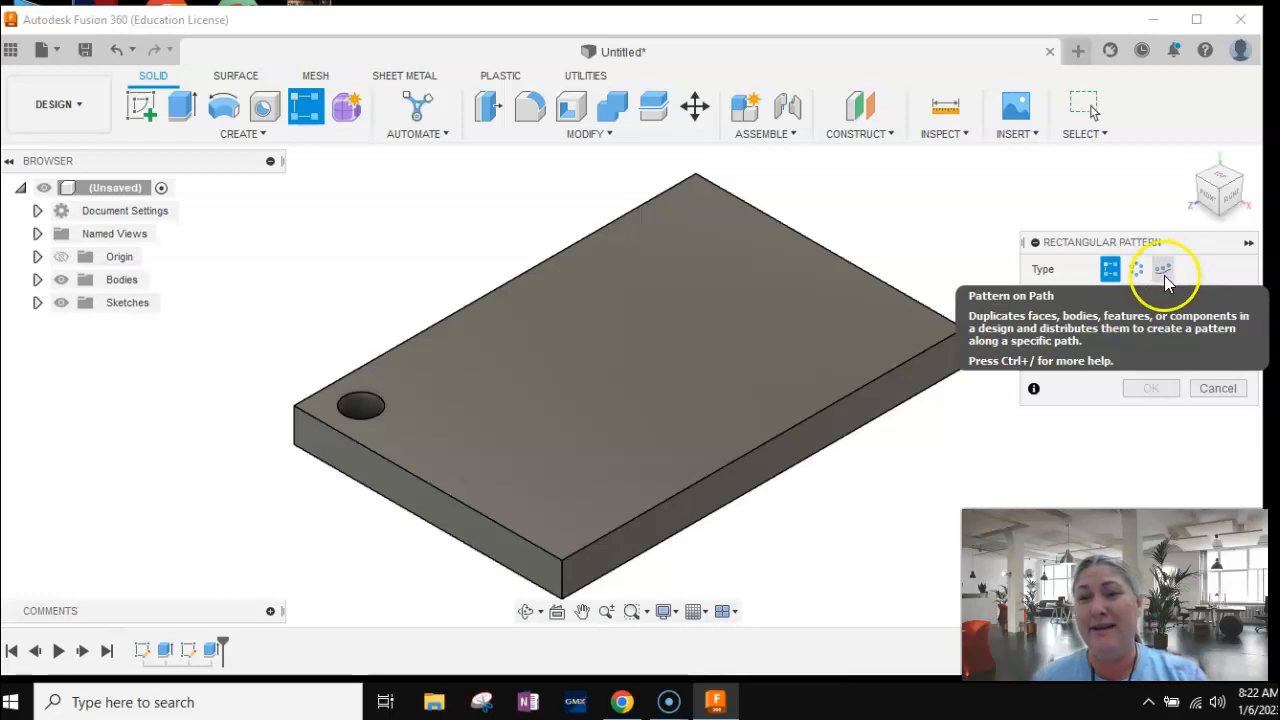
left_click(968, 347)
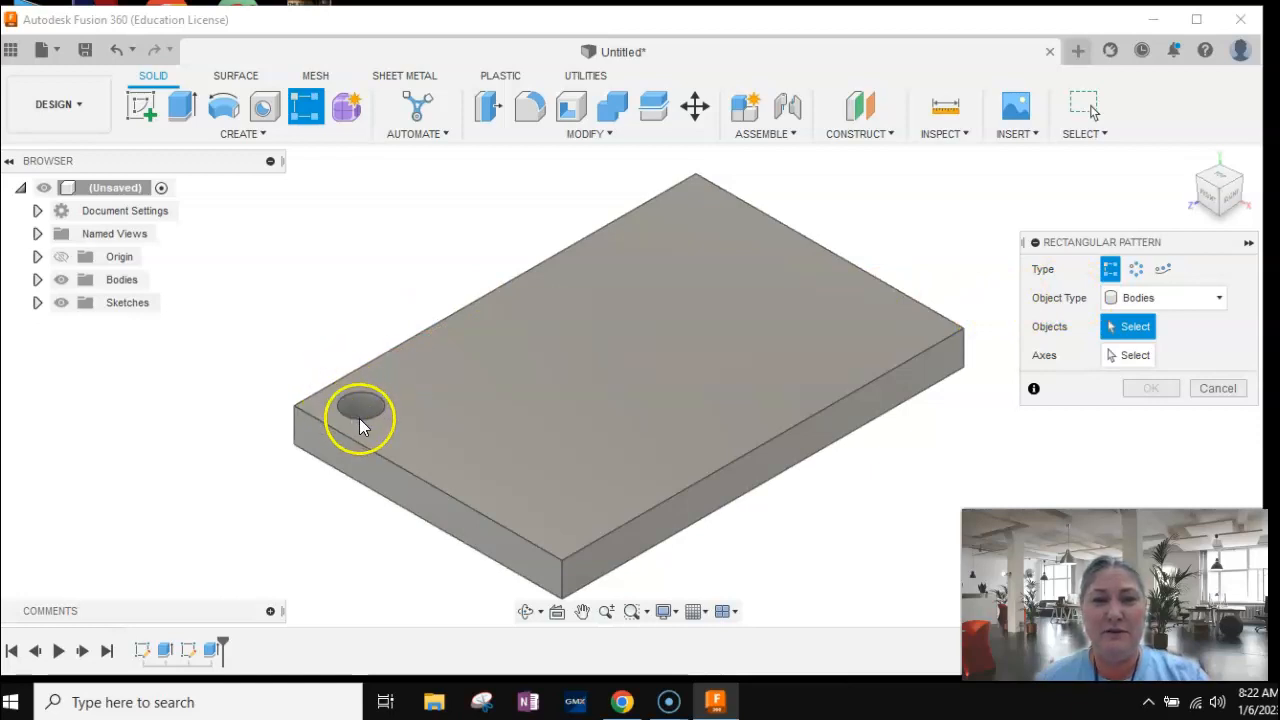
left_click(1147, 300)
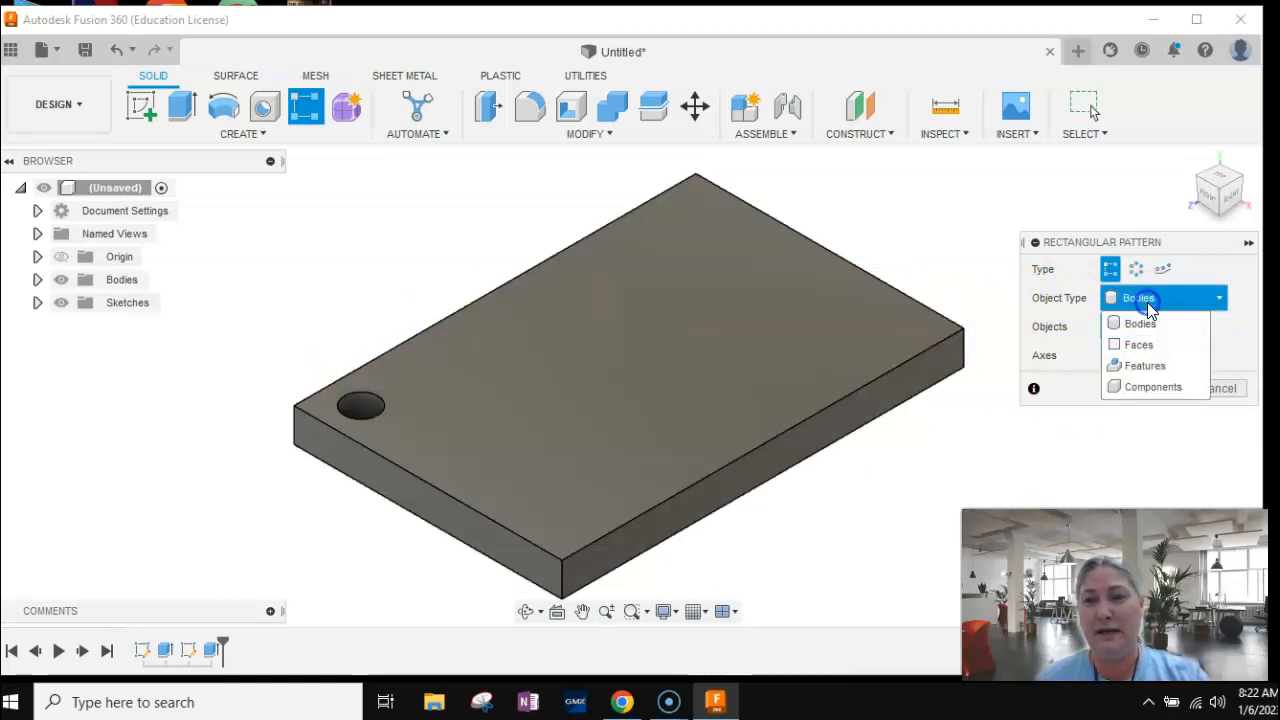
left_click(1147, 366)
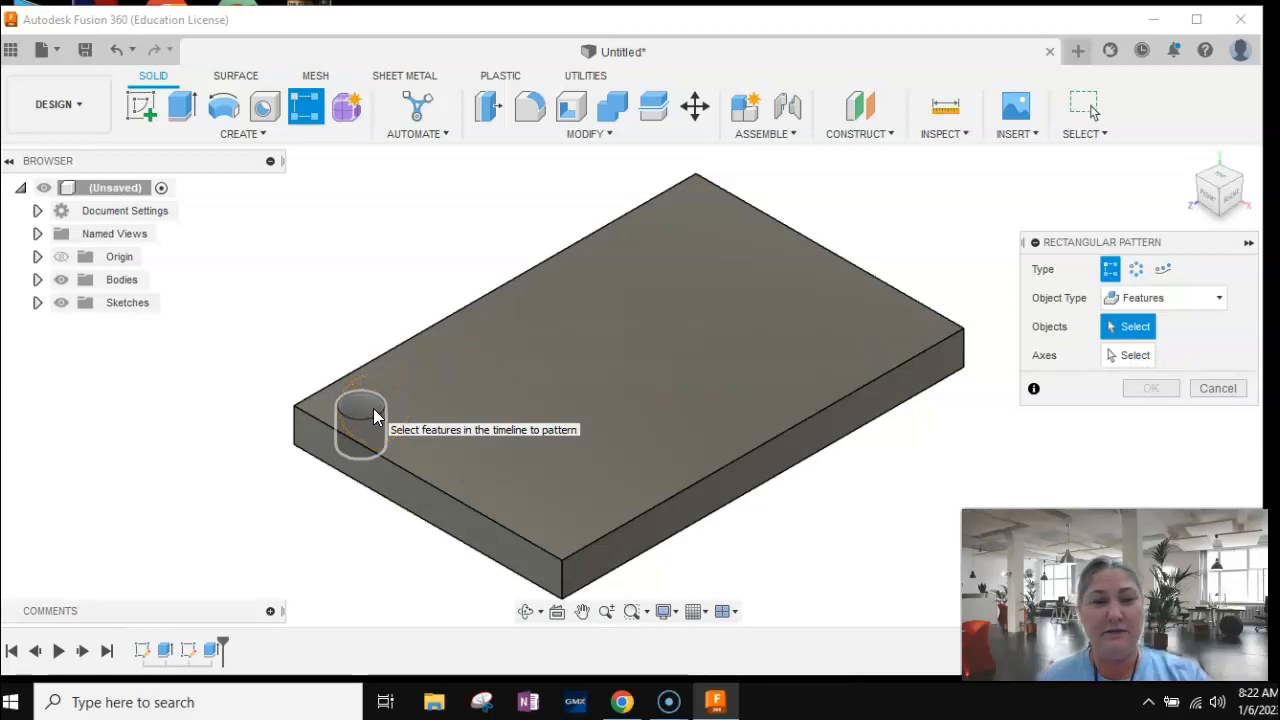
left_click(373, 410)
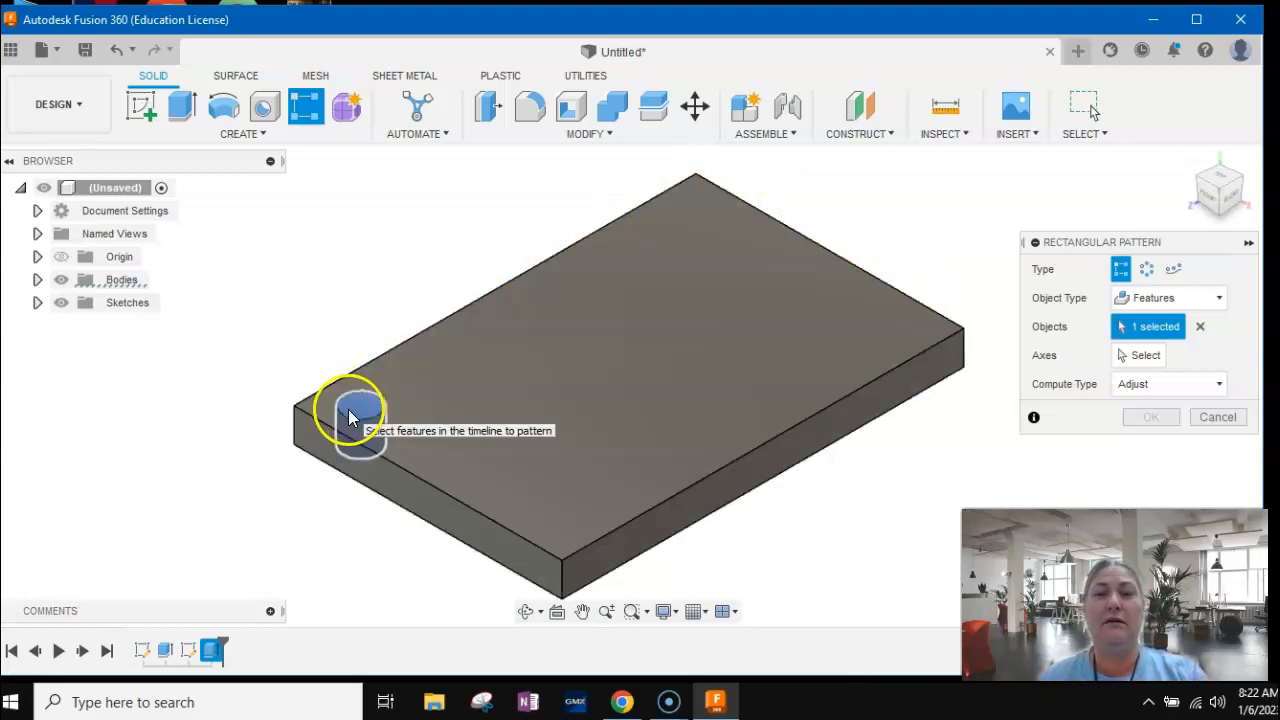
Use the plate's long upper edge beside the hole as the pattern axis, with quantity 6 over an extent of 5.00 in.
left_click(1136, 352)
left_click(1150, 337)
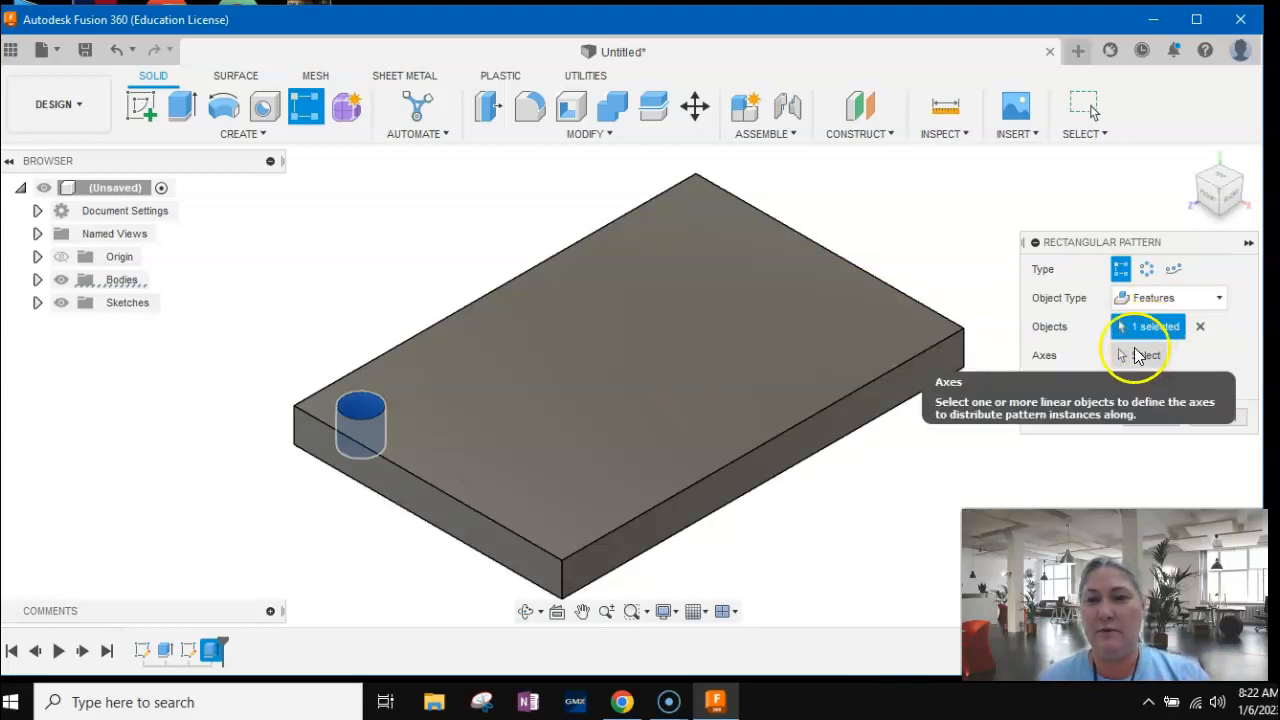
left_click(1140, 357)
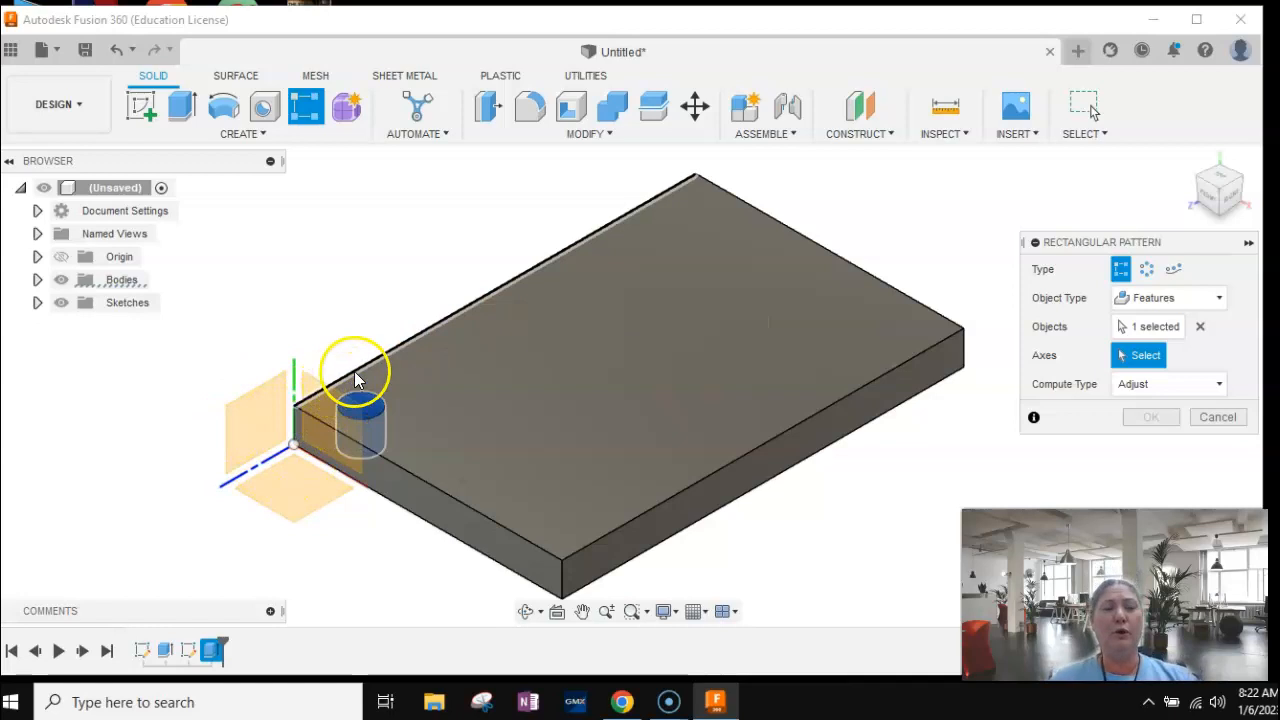
left_click(414, 336)
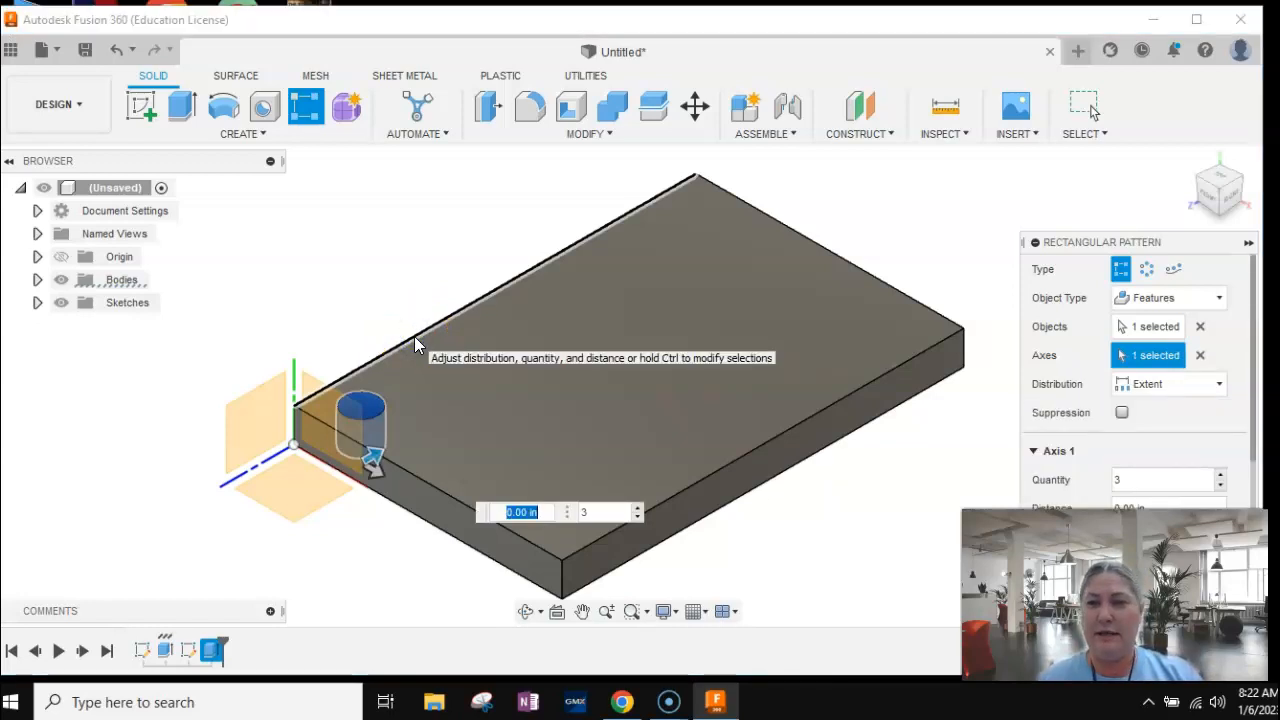
left_click_drag(371, 452, 370, 455)
key("Tab")
type("6")
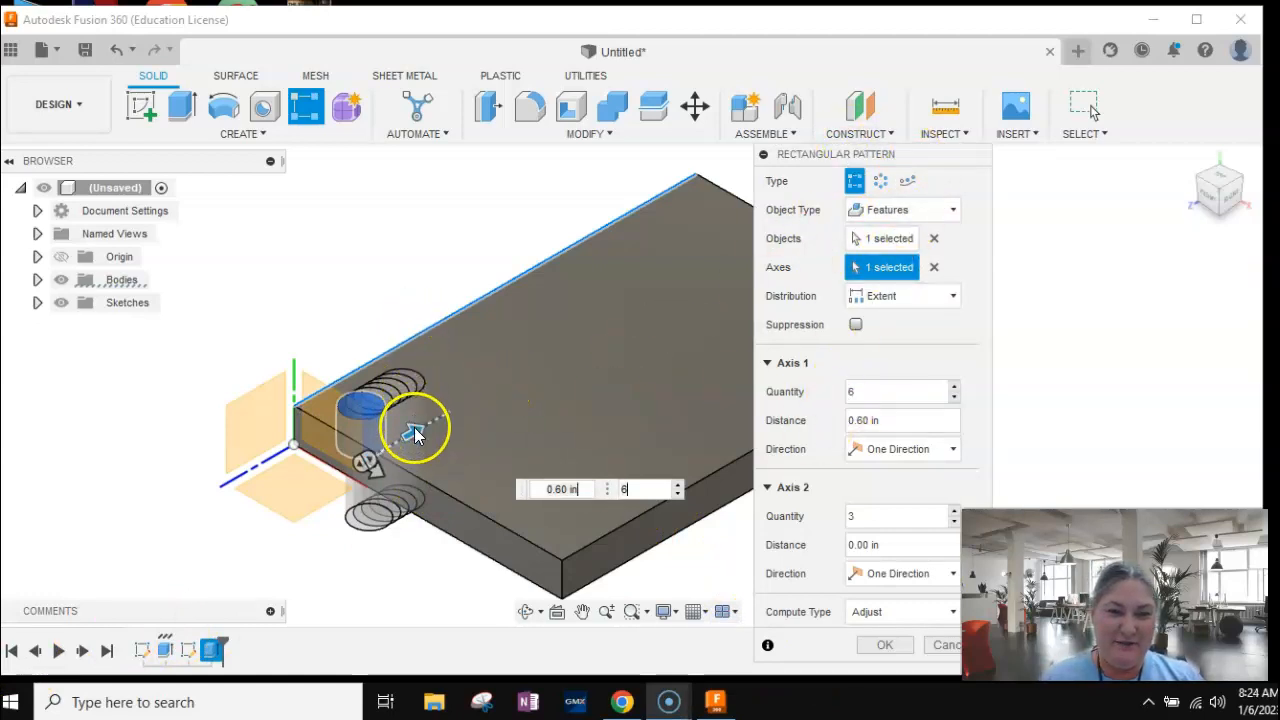
left_click_drag(414, 428, 722, 280)
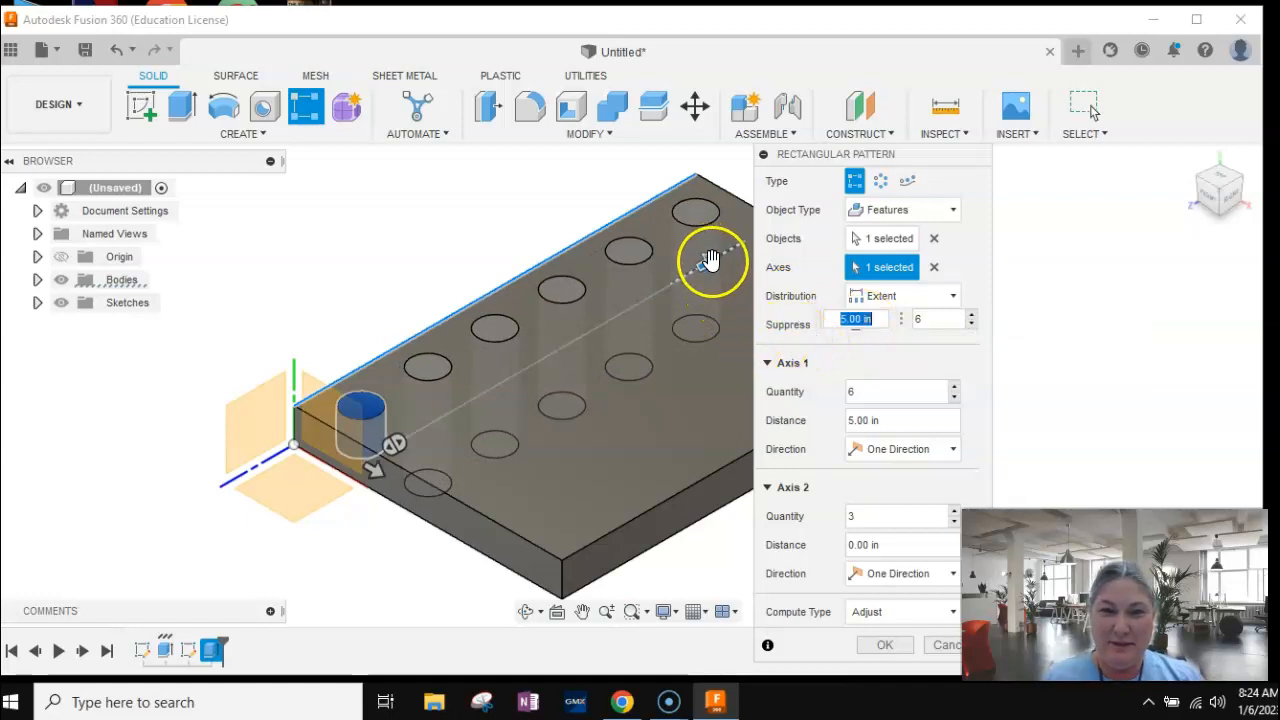
key("Tab")
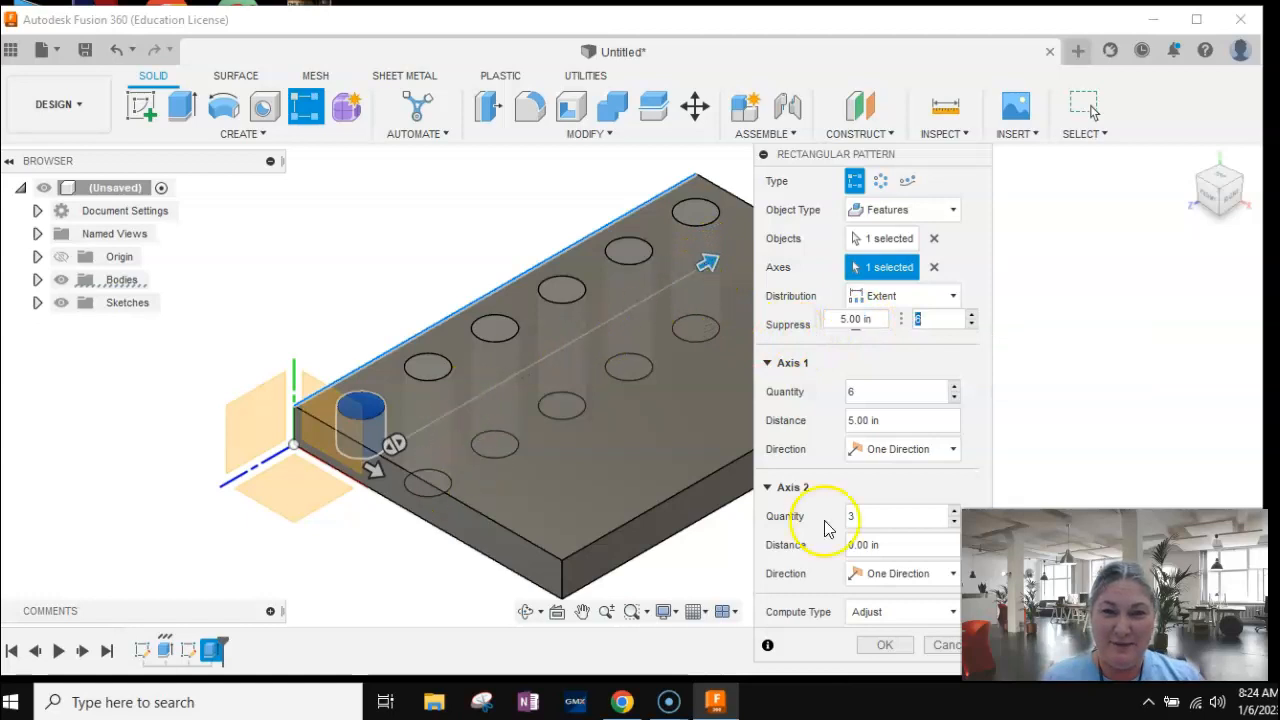
Extend the second pattern axis across the plate's width to 2.80 in with quantity 3, and complete the pattern.
left_click(887, 515)
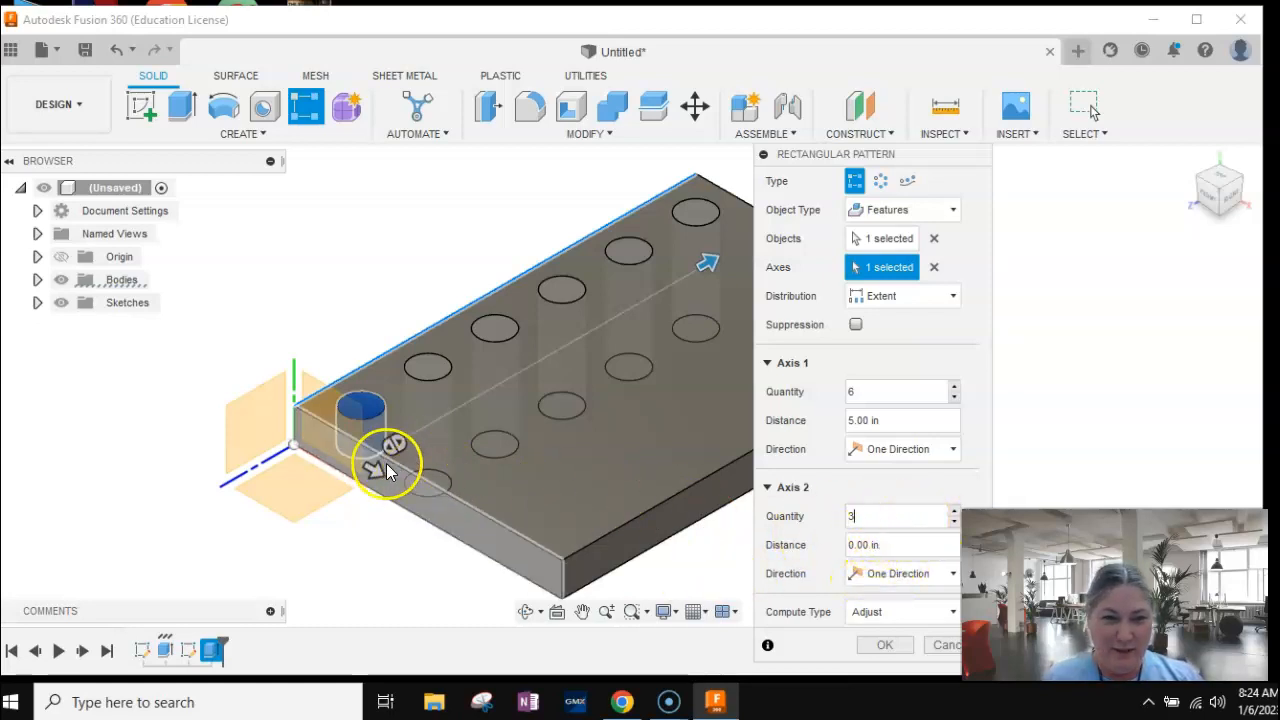
left_click_drag(374, 472, 555, 601)
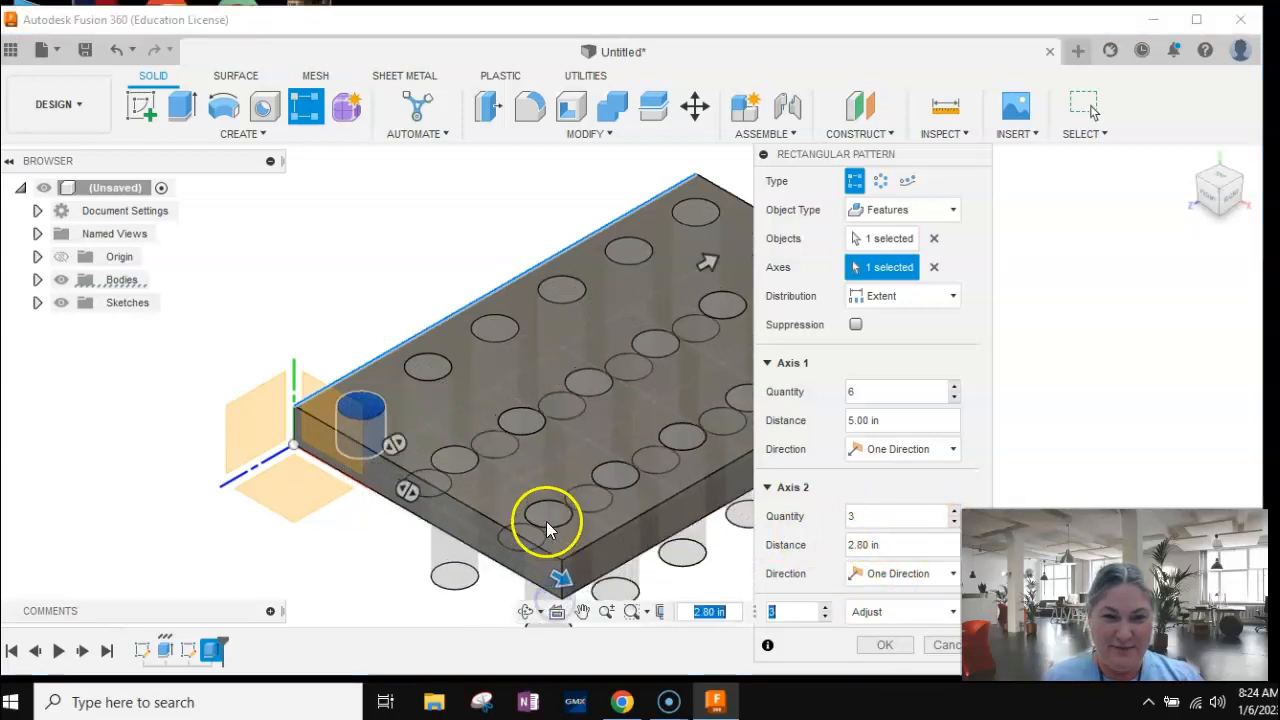
scroll(573, 520, "down", 2)
scroll(573, 519, "down", 1)
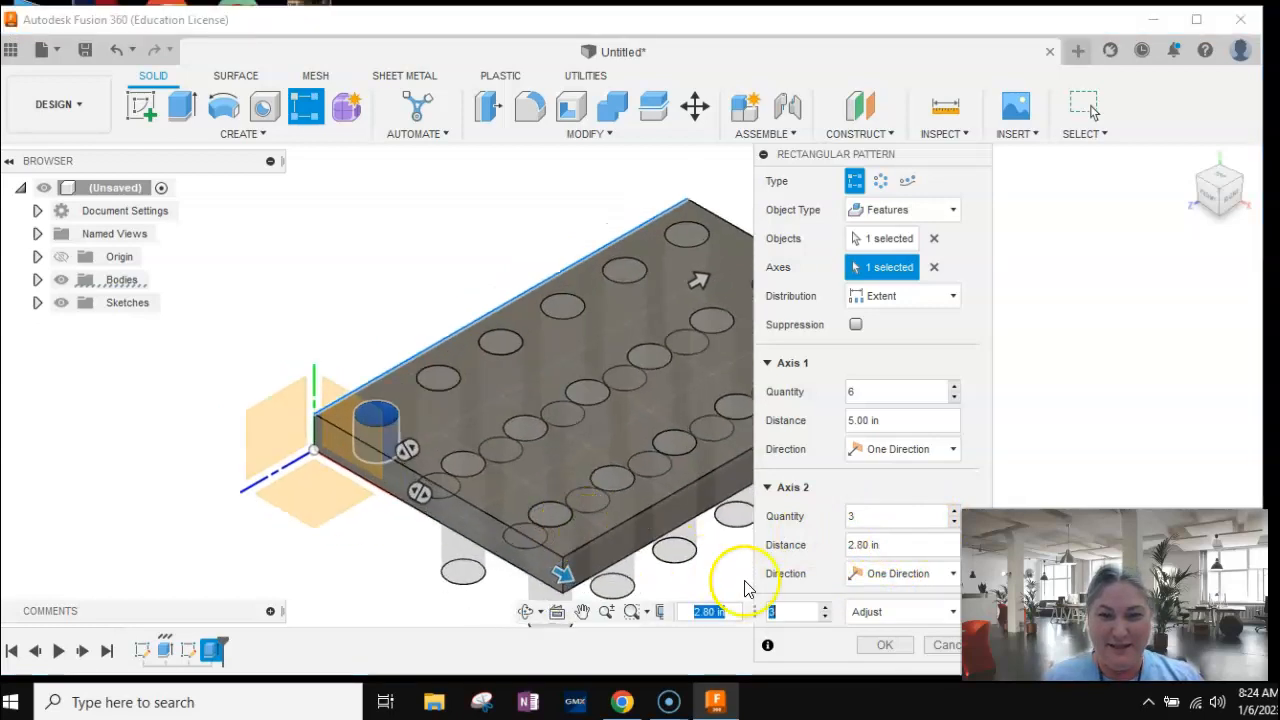
left_click(885, 645)
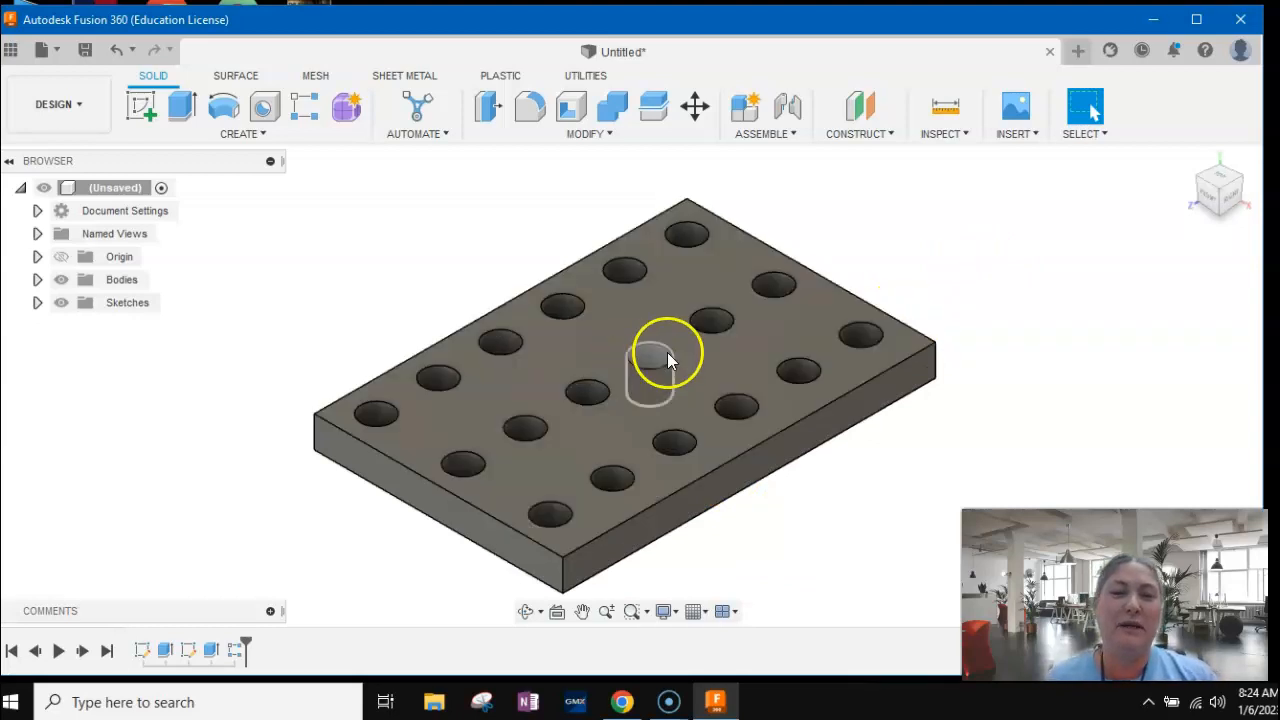
Save the design as Day 6 in the 25 days of Fusion 360 project.
scroll(876, 349, "down", 3)
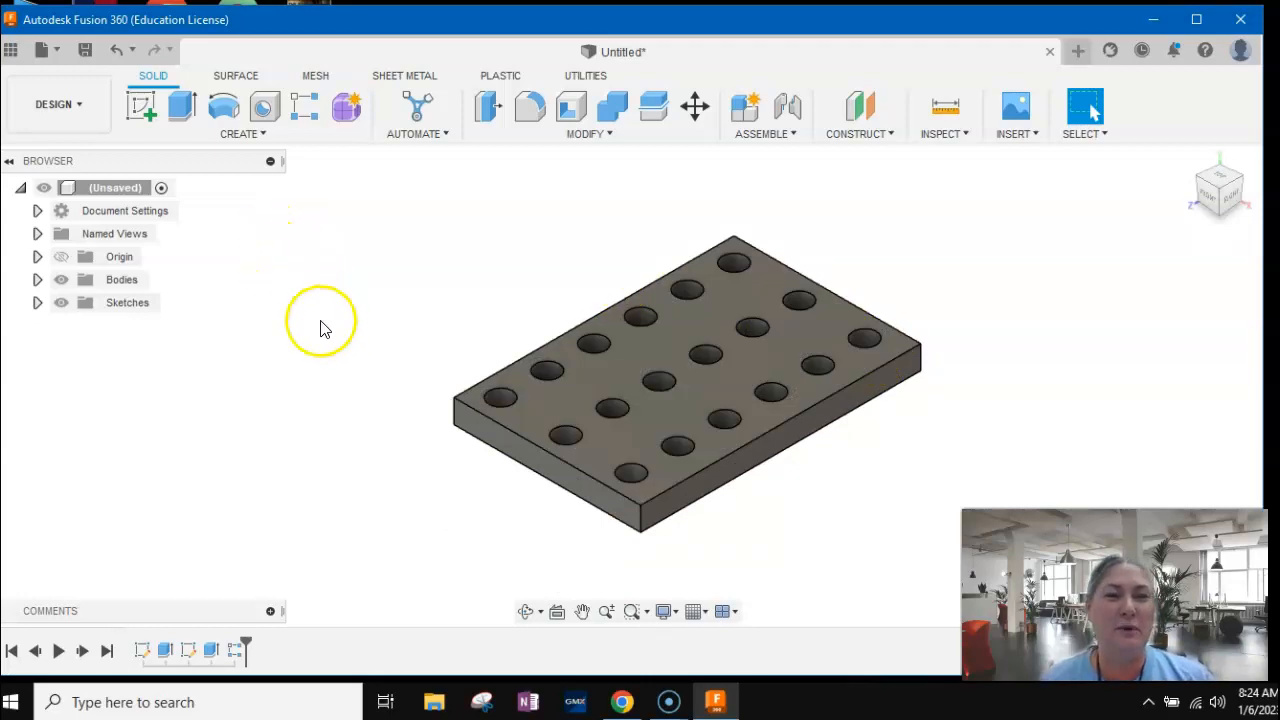
left_click(89, 52)
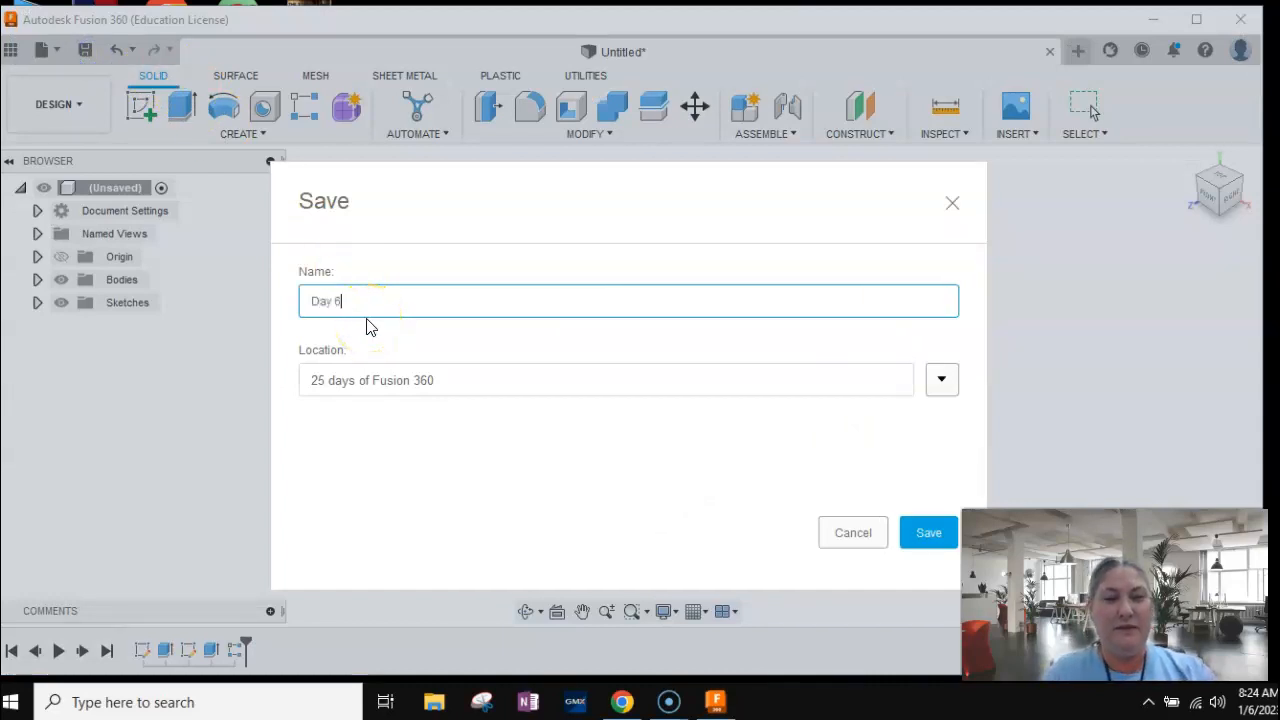
left_click(930, 536)
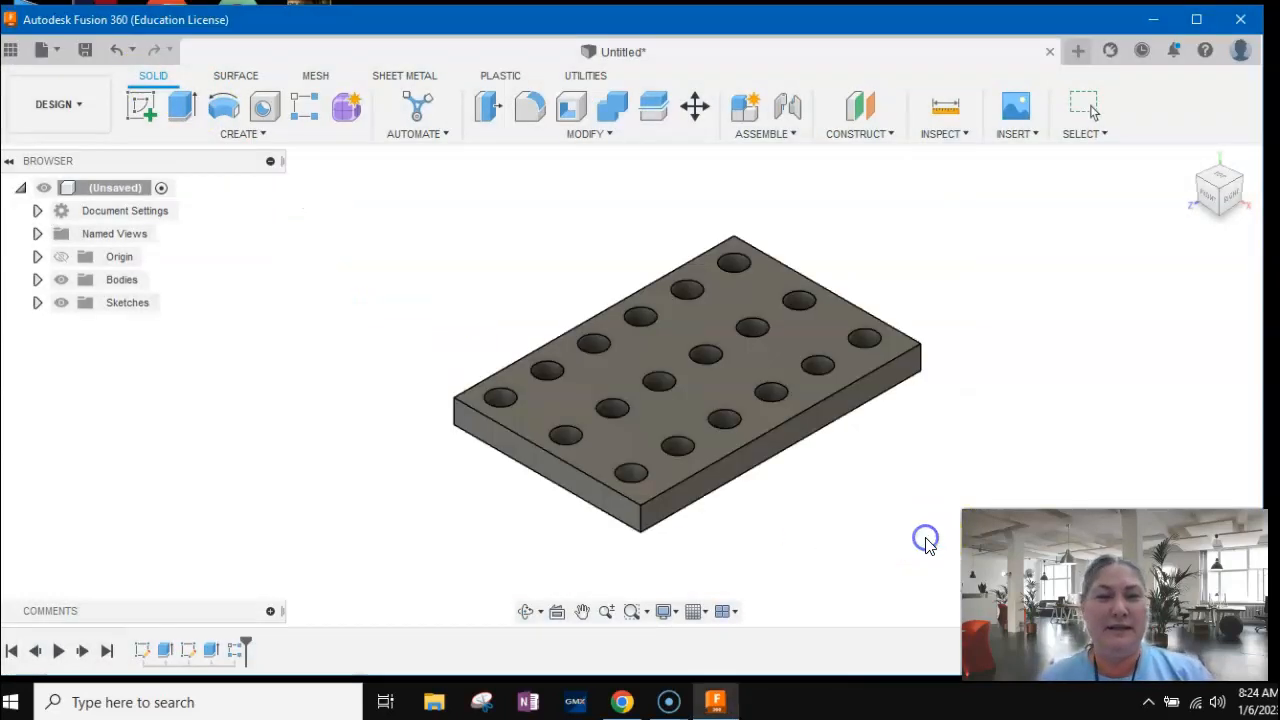